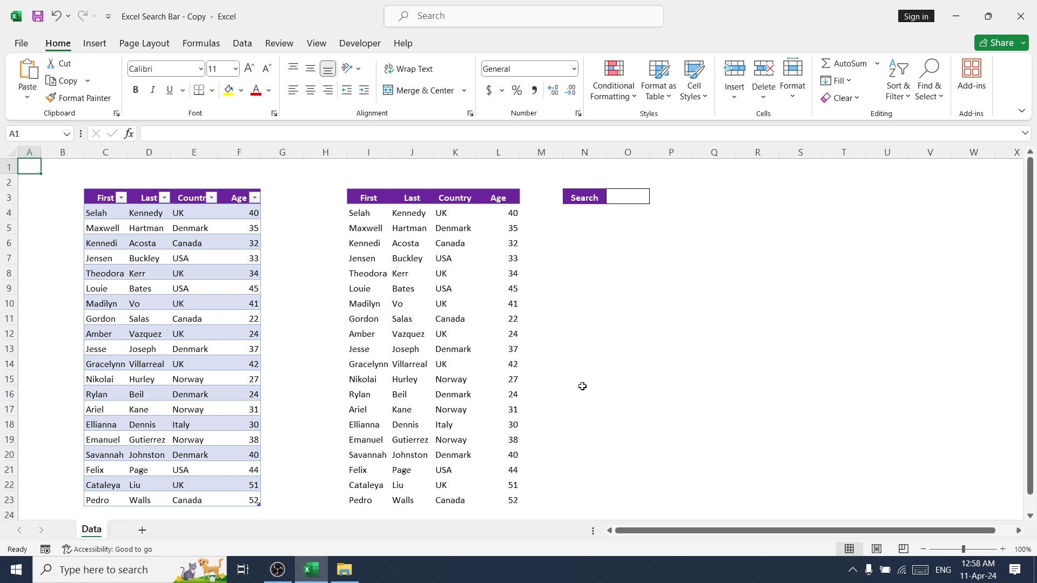
Search for 'sel' in cell O3 so the finished search narrows the names to Selah
double_click(630, 194)
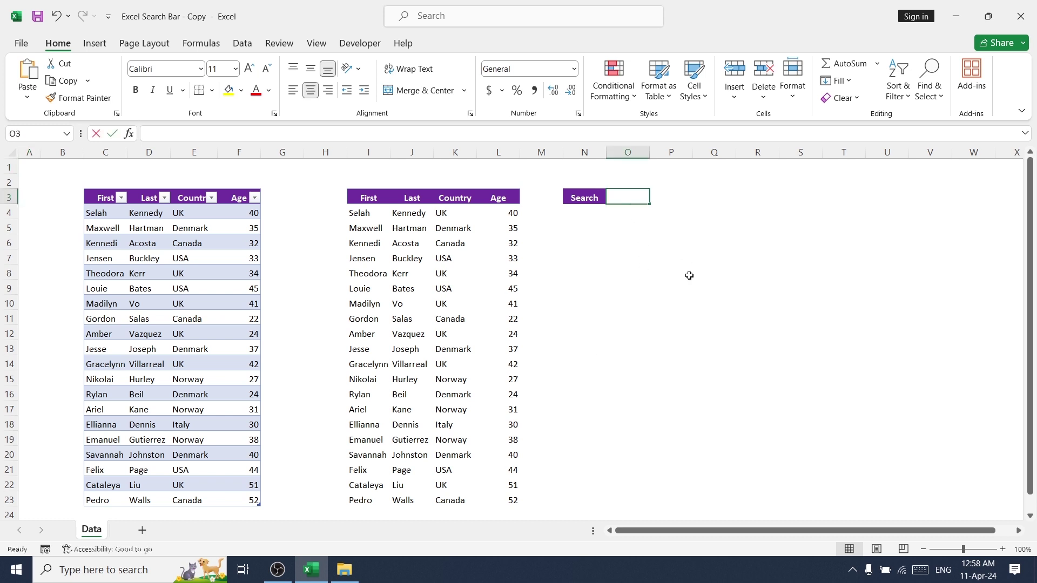
text(se)
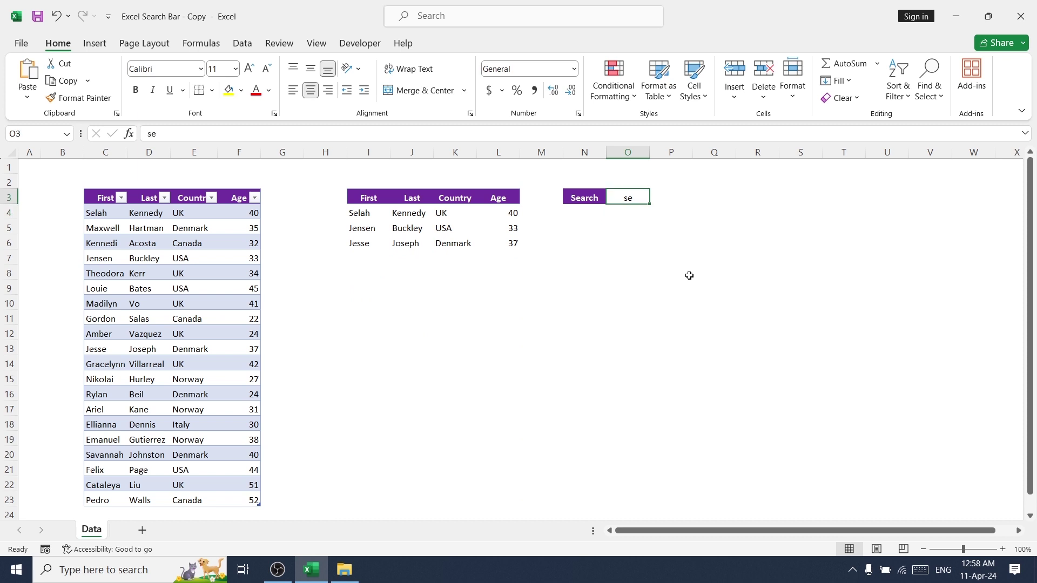
text(l)
key(Return)
key(Up)
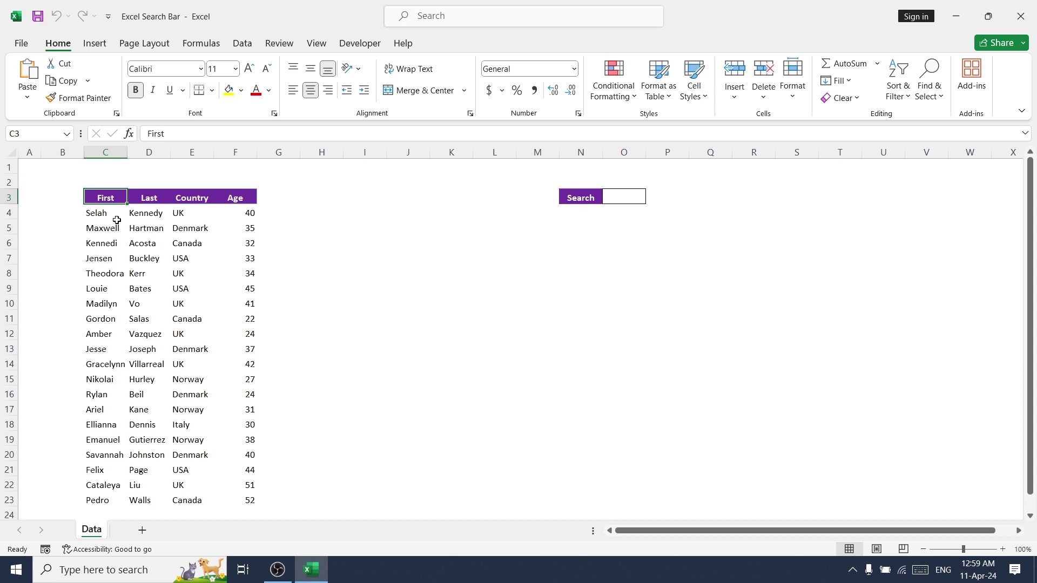
Convert the names range C3:F23 into a table with headers
scroll(118, 227, down, 2)
scroll(142, 264, up, 2)
key(ctrl+a)
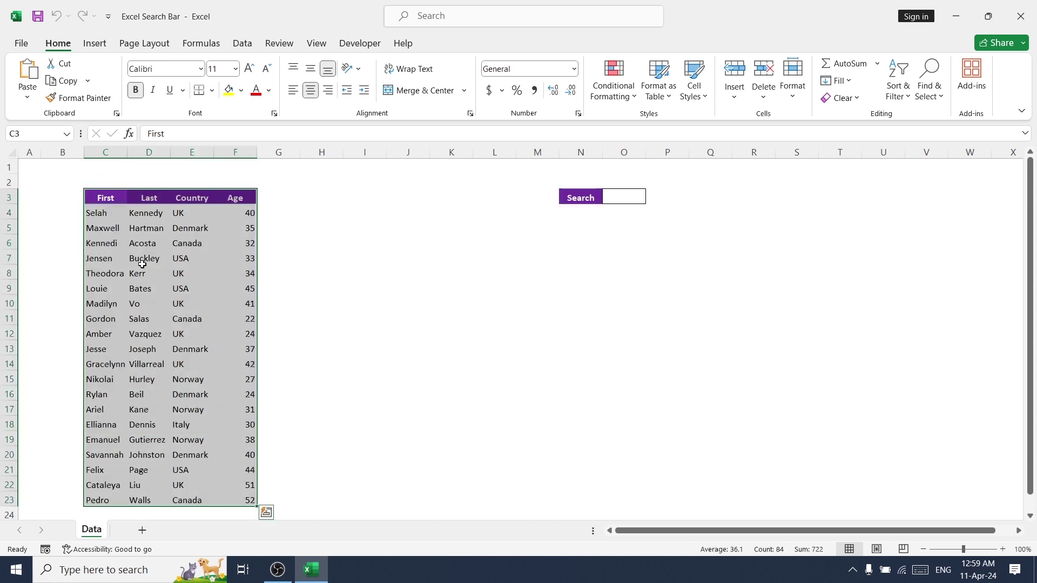
click(100, 43)
click(126, 76)
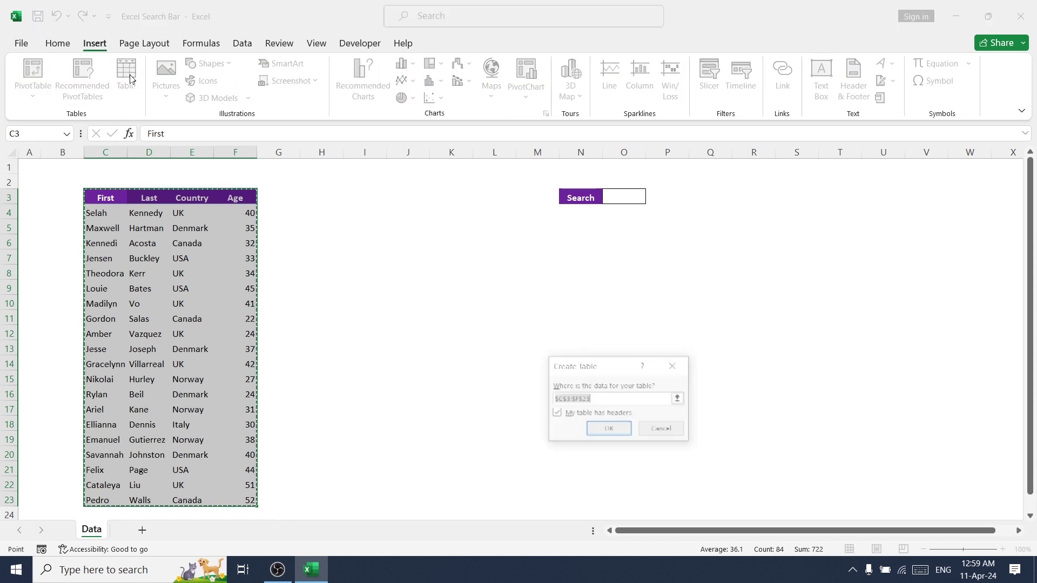
click(620, 436)
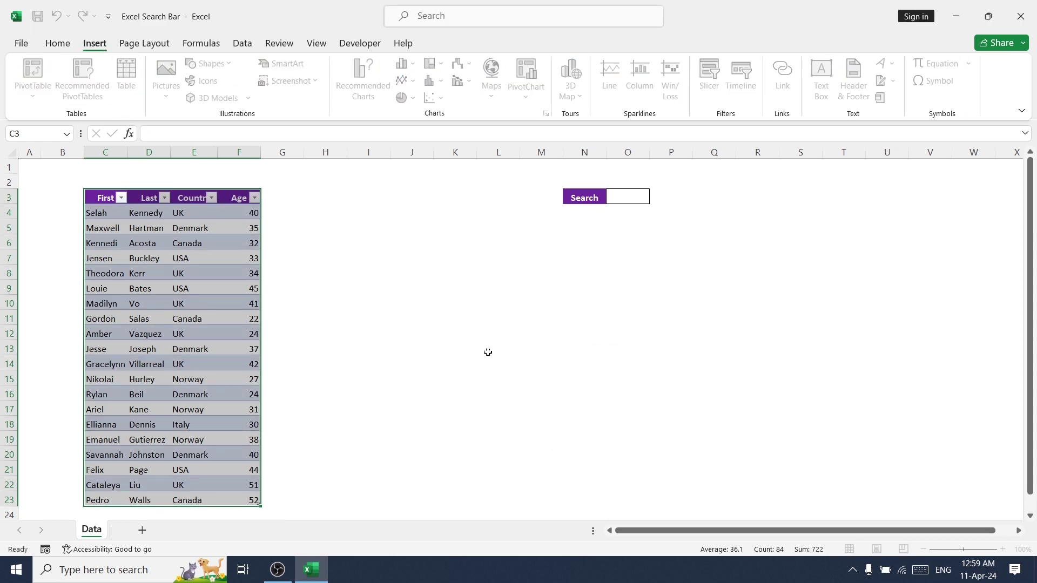
Copy the table's First/Last/Country/Age header row C3:F3
key(Left)
key(Right)
key(ctrl+shift+Right)
key(ctrl+c)
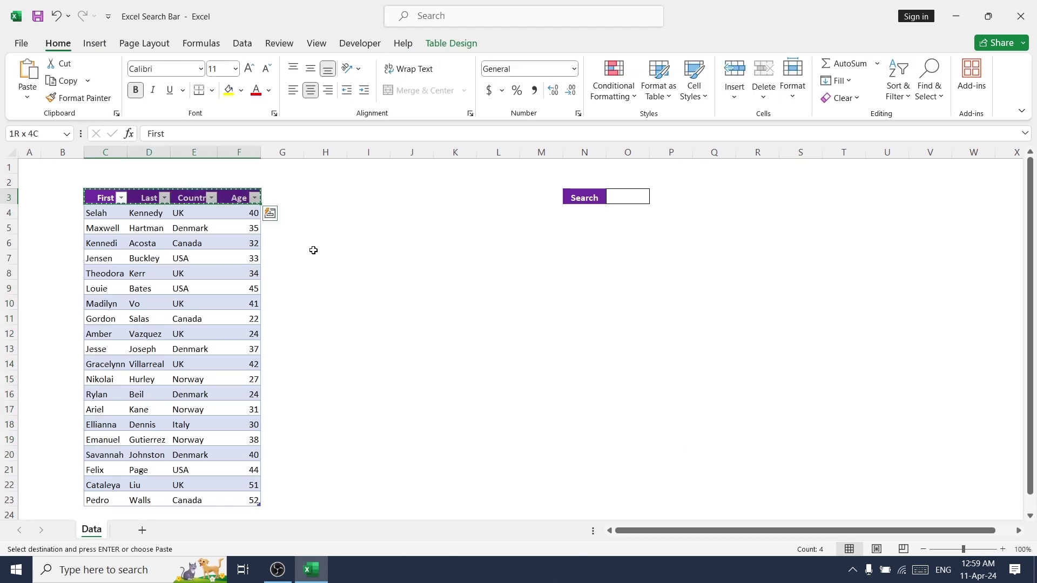
Paste the First, Last, Country and Age headers into I3:L3, ending at cell G4
key(Right)
key(Right)
key(Right)
key(Right)
key(Right)
key(Right)
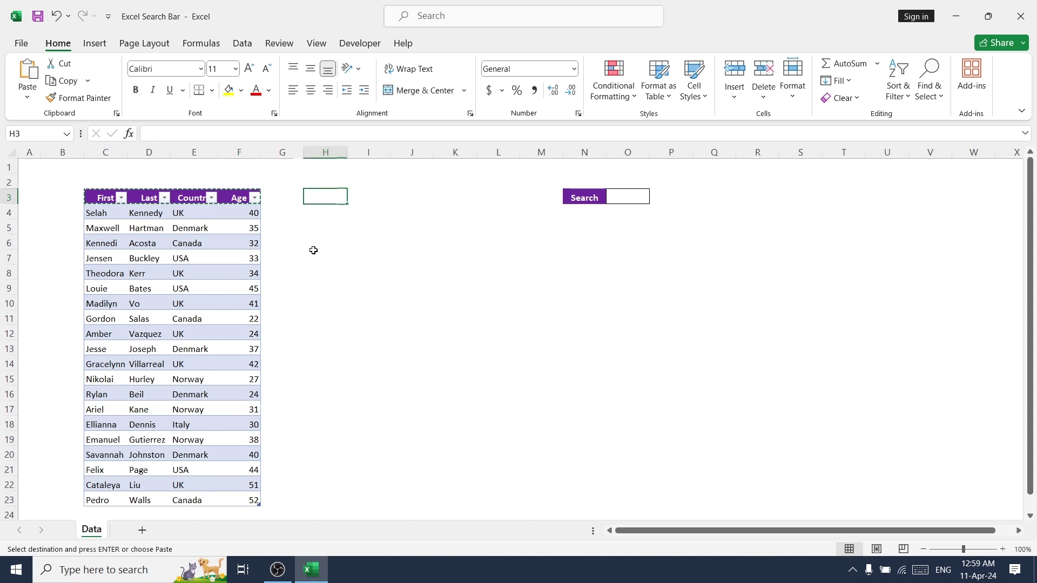
key(ctrl+v)
key(Down)
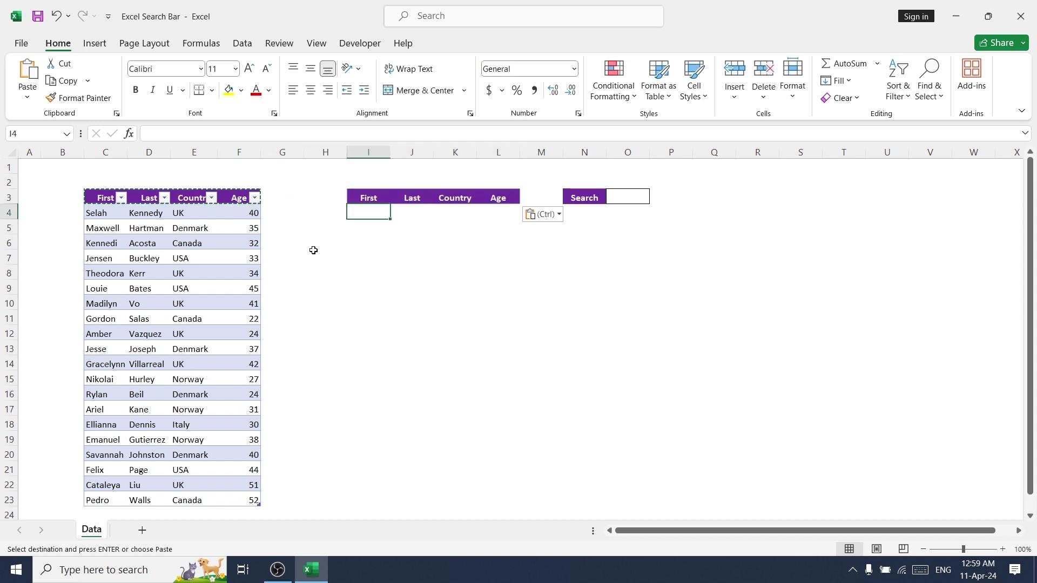
key(Up)
key(Down)
key(Up)
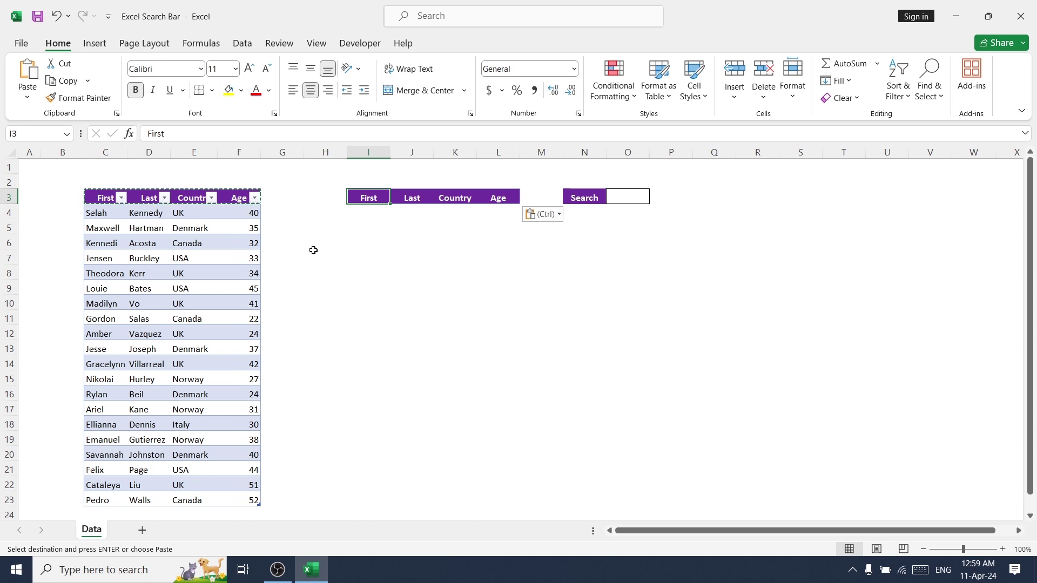
key(Down)
key(Left)
key(Left)
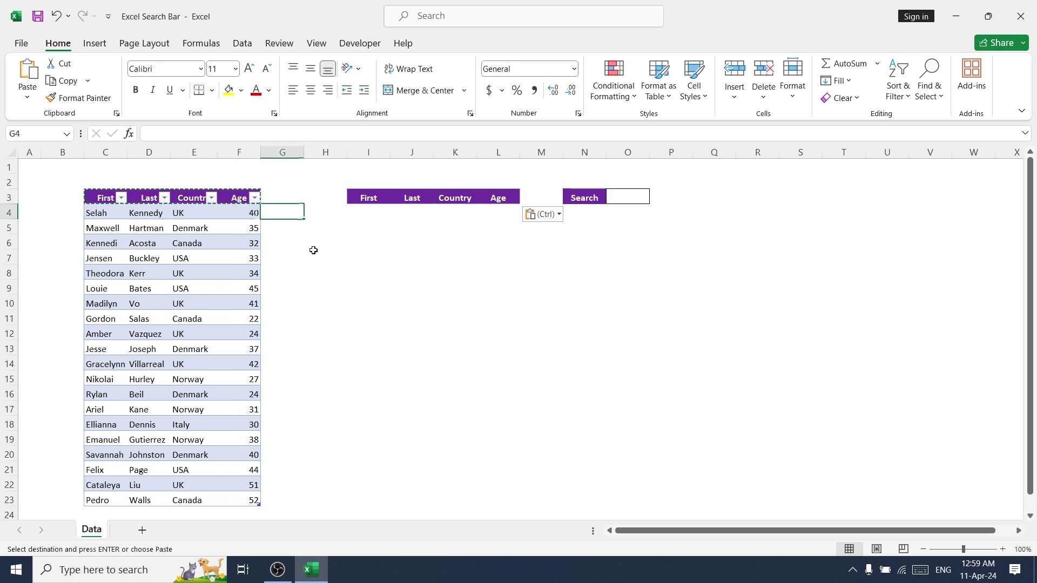
text(=isnum)
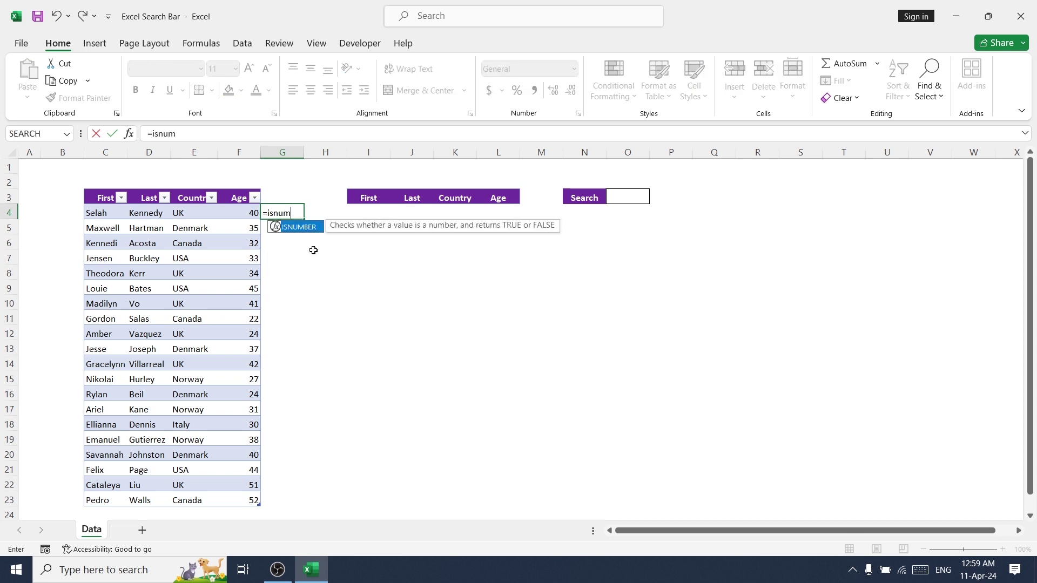
text(ber()
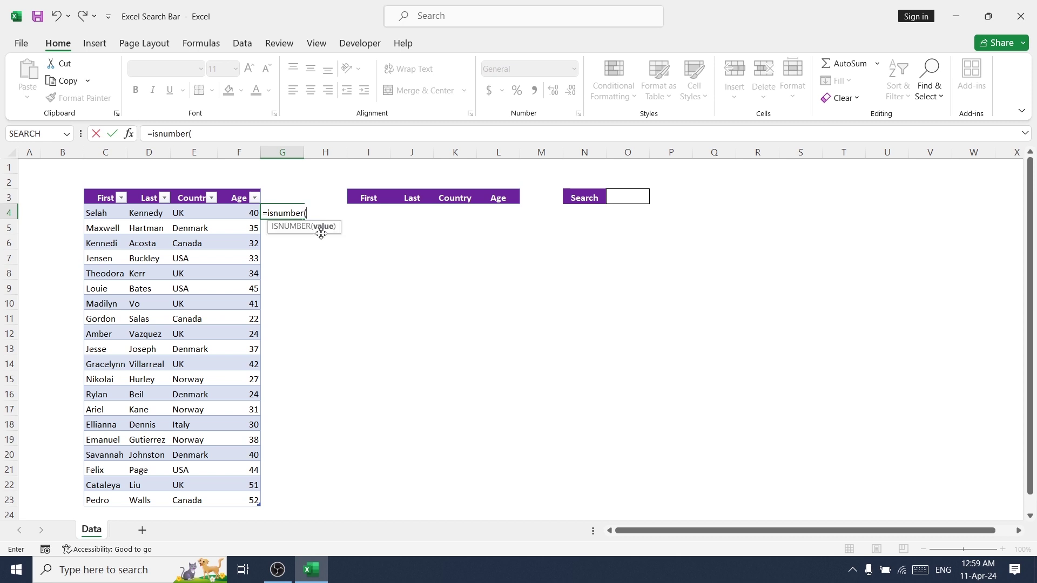
click(639, 194)
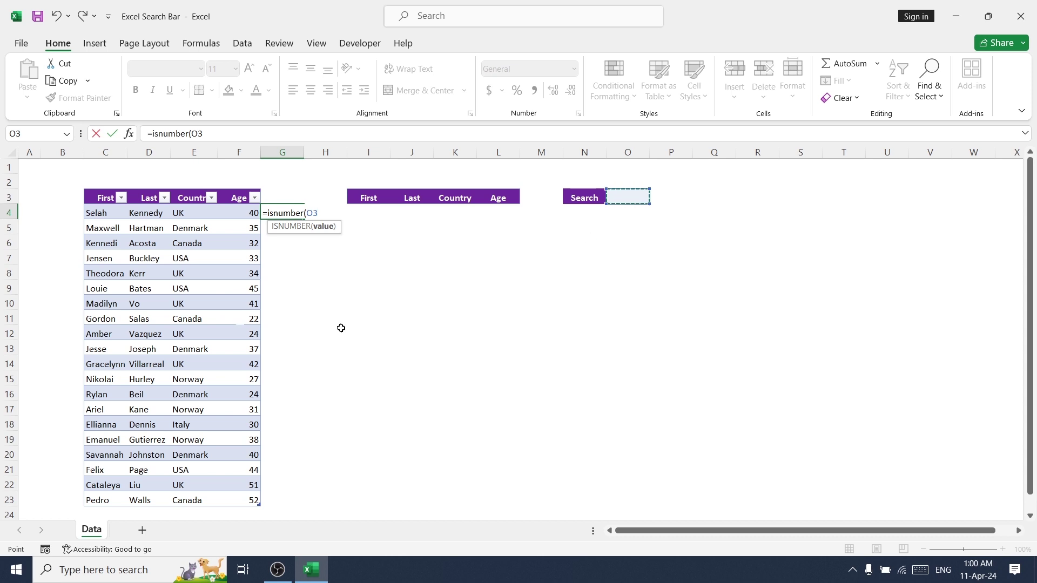
text())
key(Return)
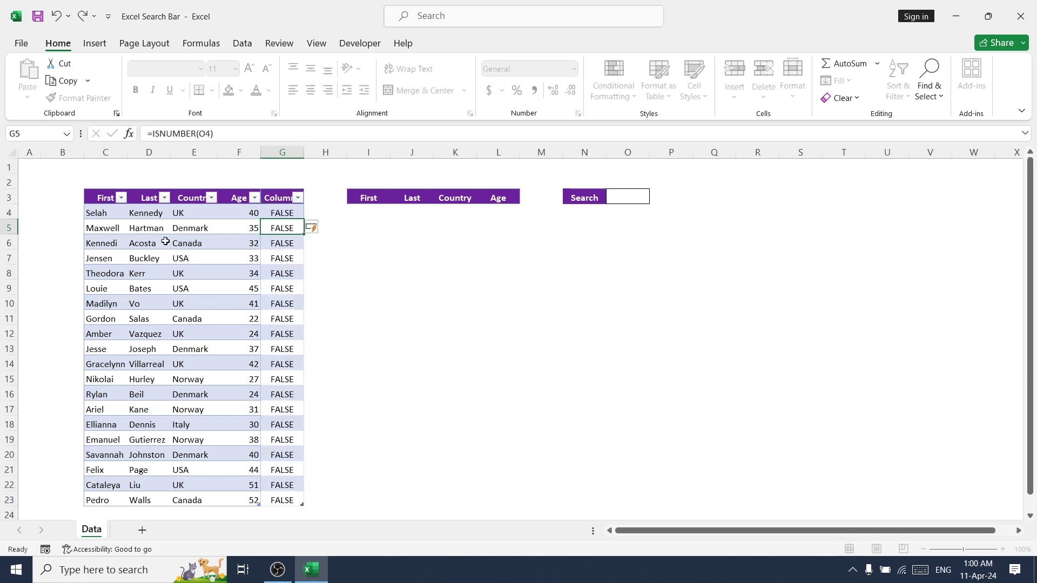
key(Up)
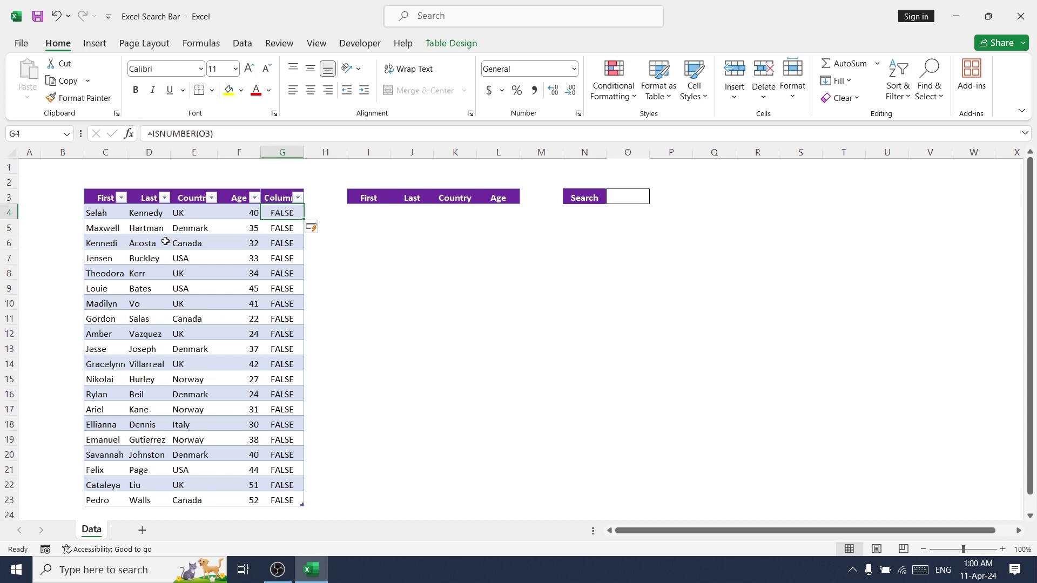
click(628, 197)
text(1)
click(279, 197)
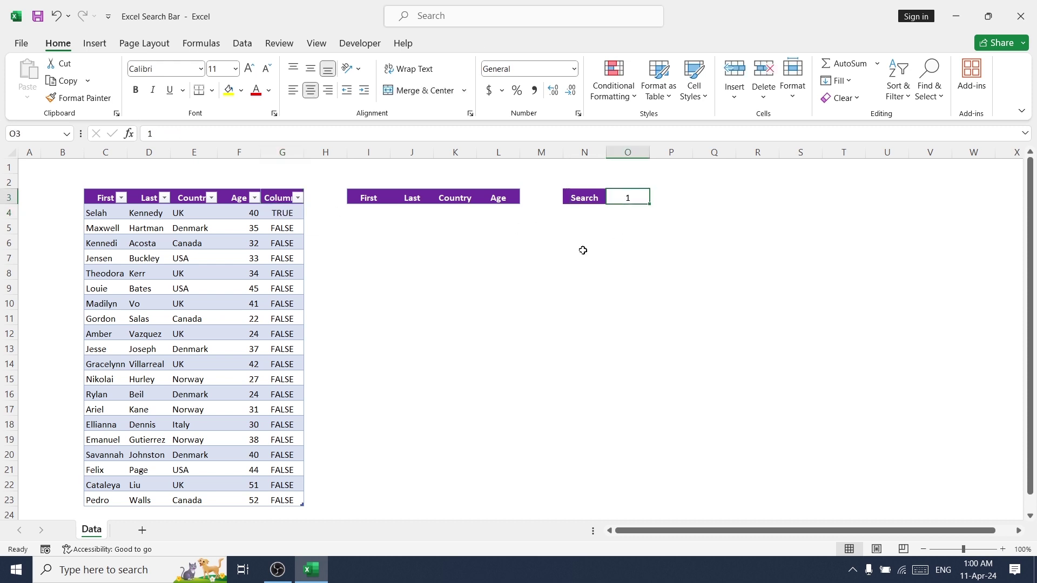
click(281, 152)
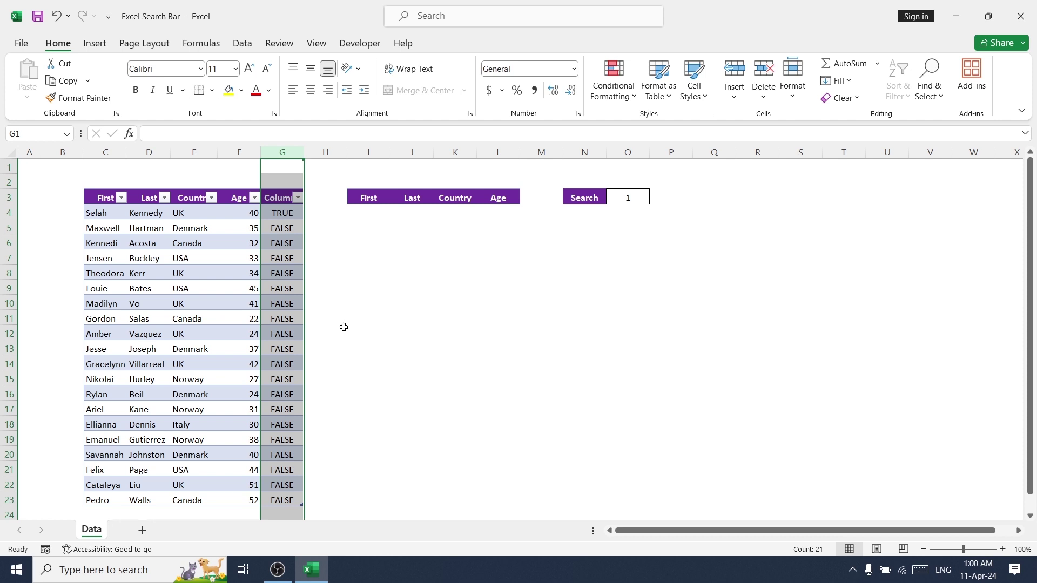
key(ctrl+z)
key(ctrl+z)
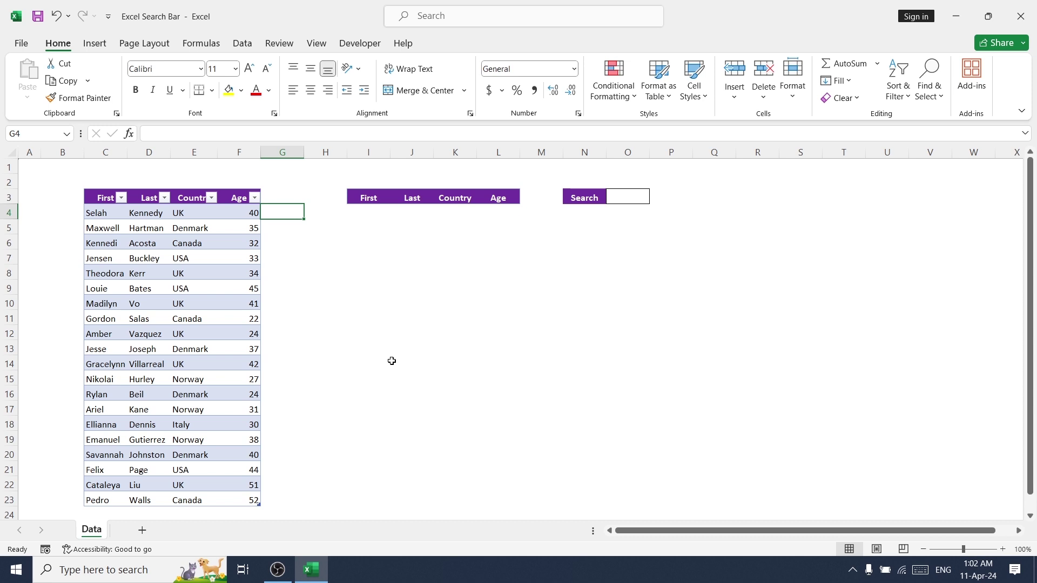
text(=sea)
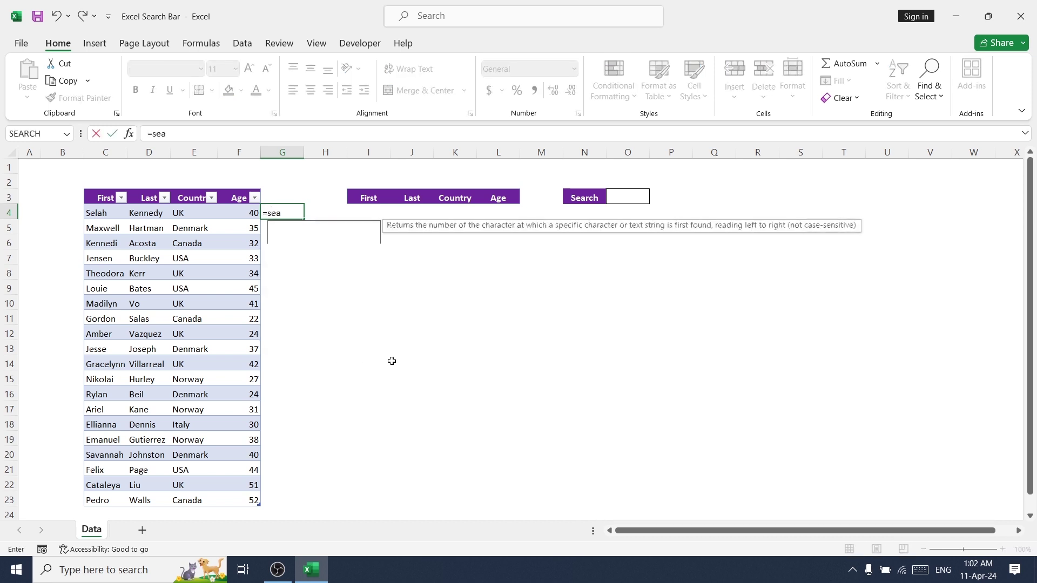
text(rch()
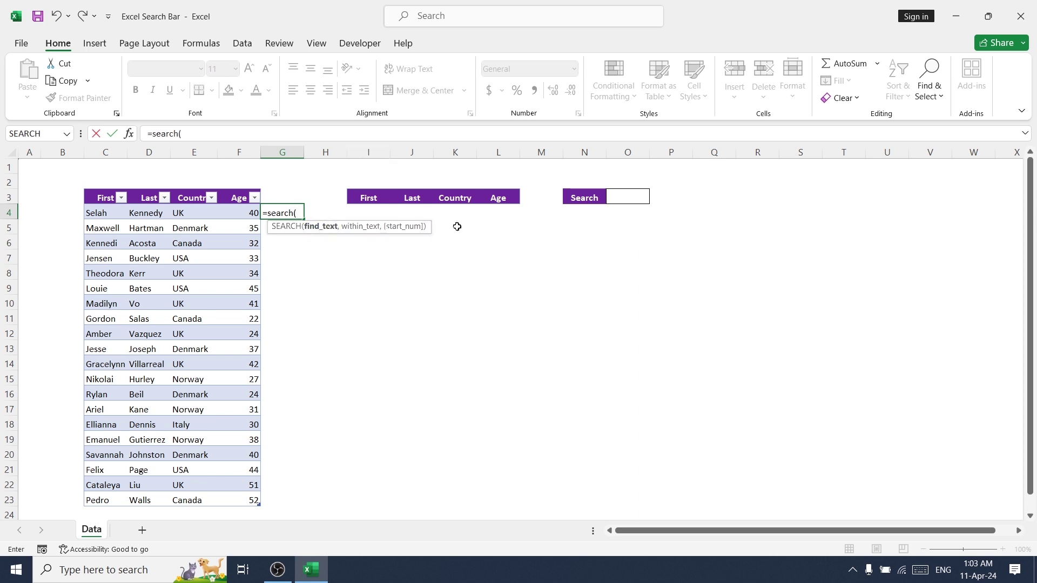
click(637, 197)
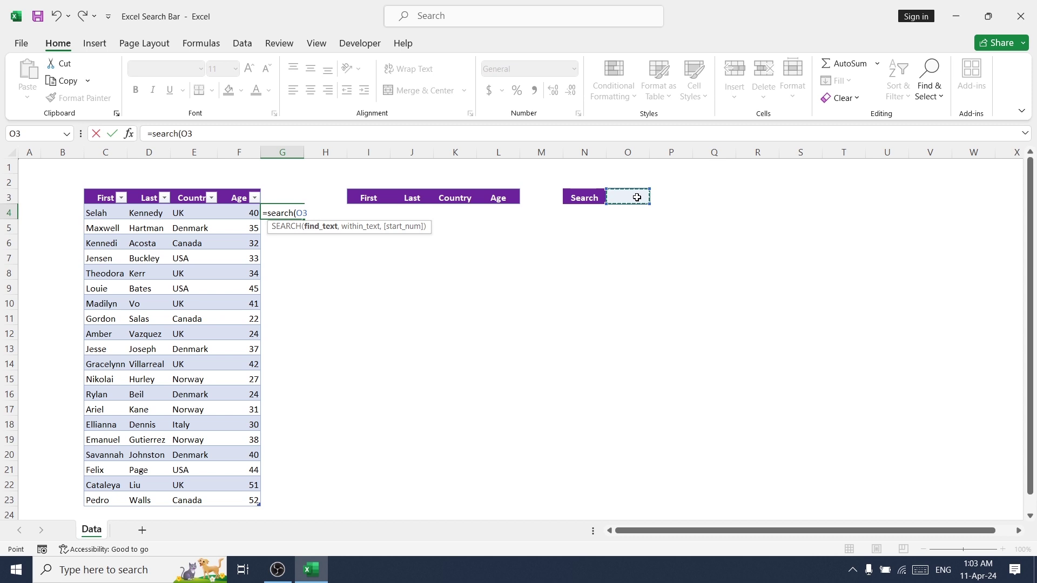
text(,)
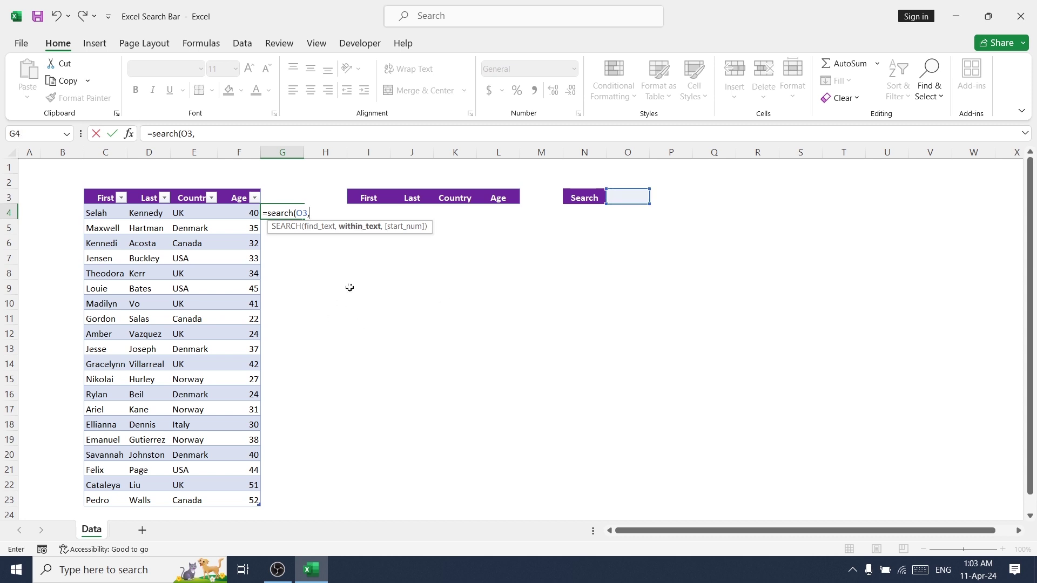
click(113, 216)
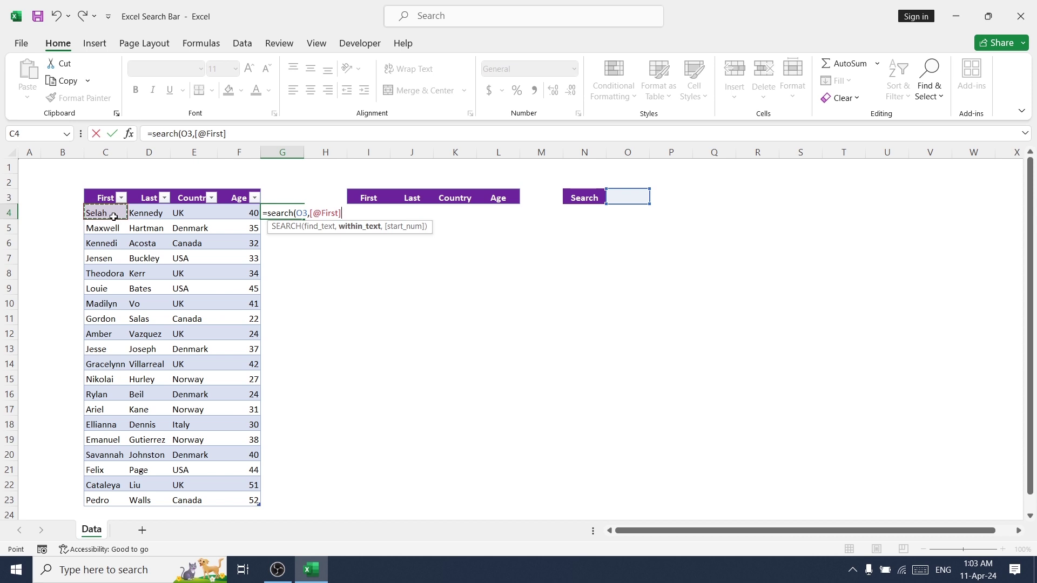
key(Return)
key(Up)
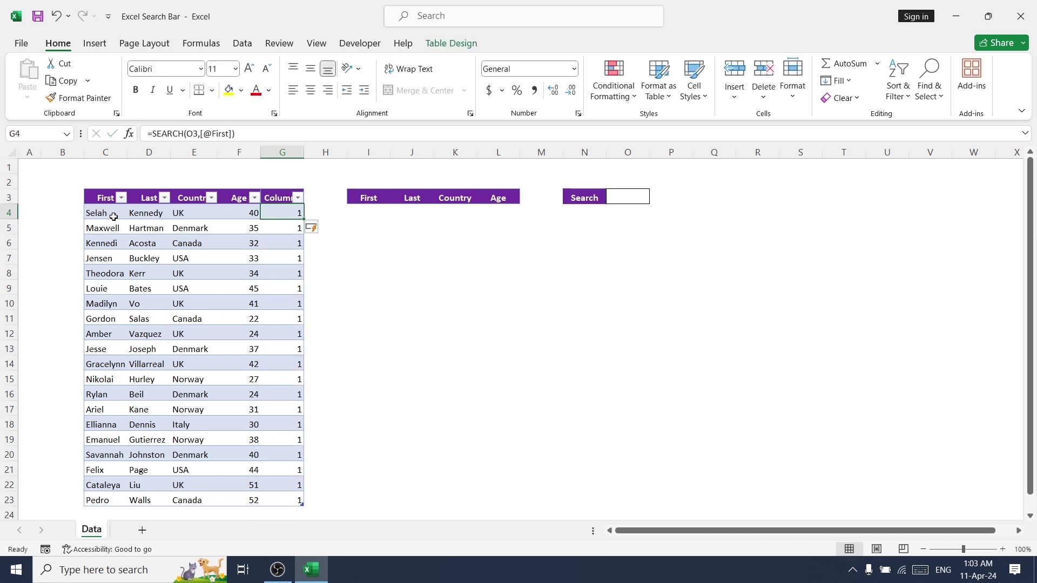
key(F2)
key(Left)
key(Left)
key(Left)
text($O$)
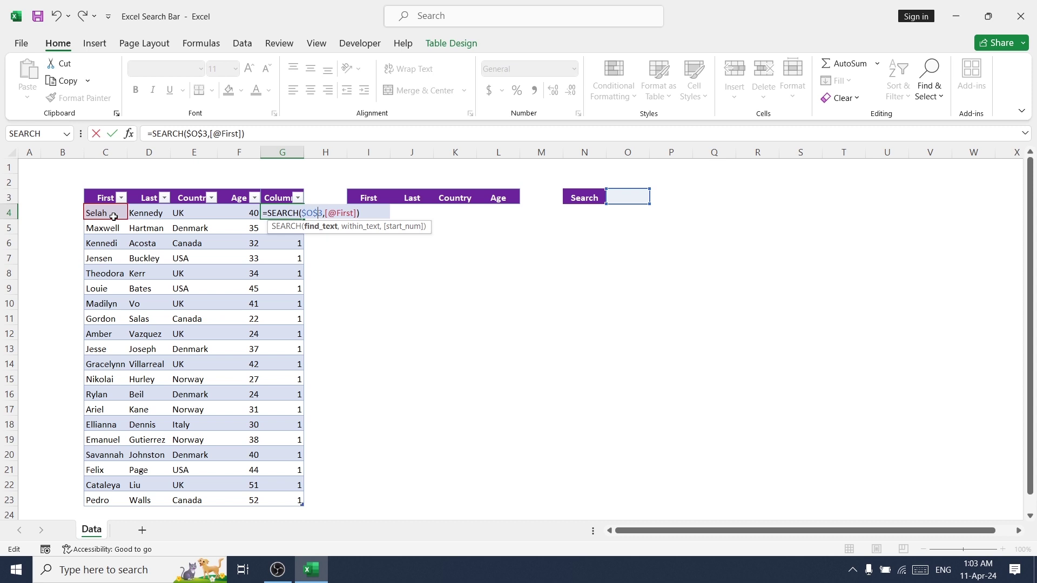
key(Return)
Copy G4's SEARCH formula down into G5:G23
key(Up)
key(ctrl+c)
key(ctrl+Down)
key(ctrl+shift+Down)
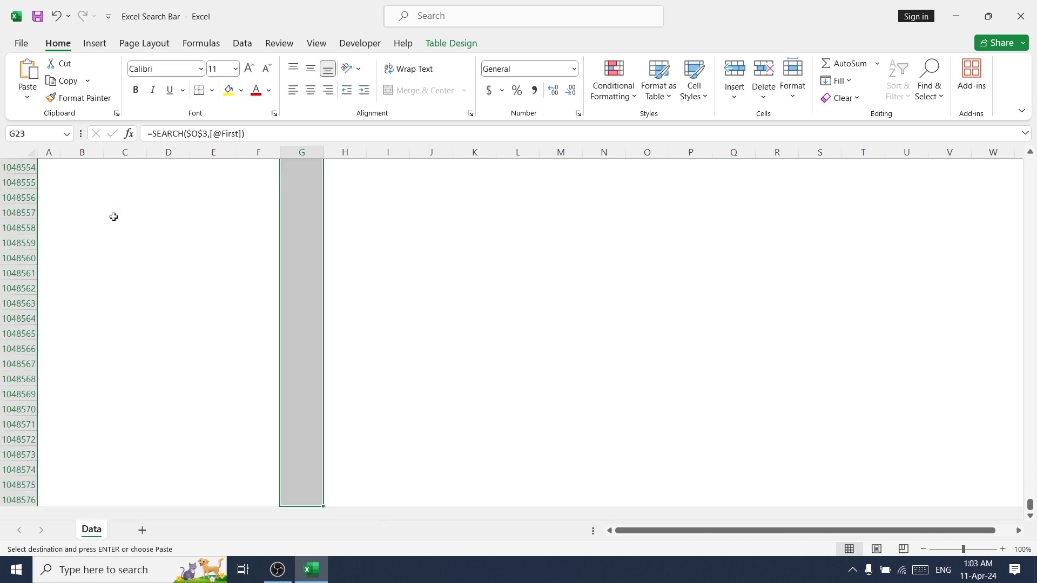
key(ctrl+Up)
key(ctrl+Up)
key(Down)
key(Down)
key(Down)
key(Down)
key(ctrl+shift+Down)
key(ctrl+v)
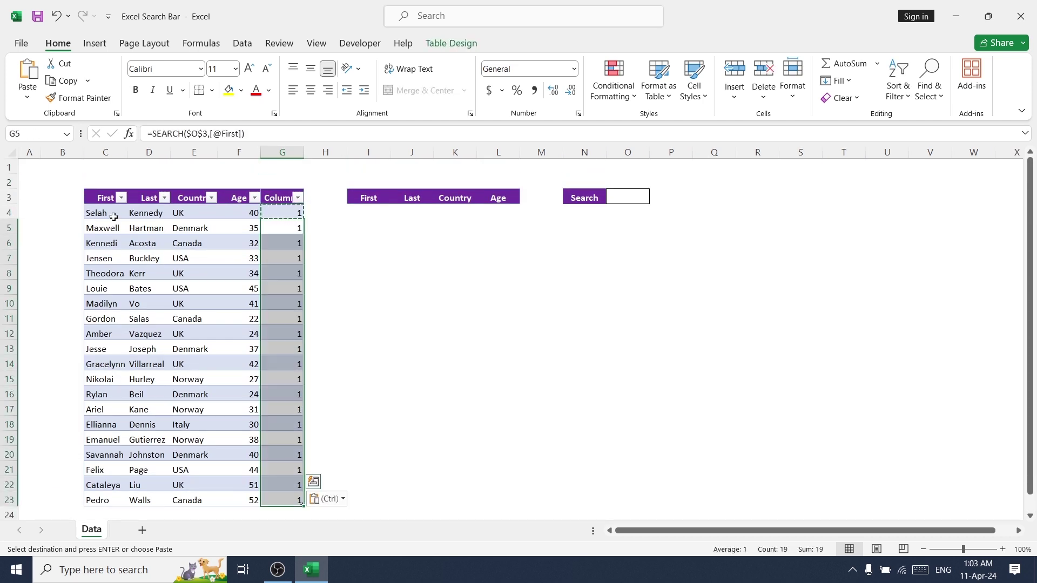
key(Up)
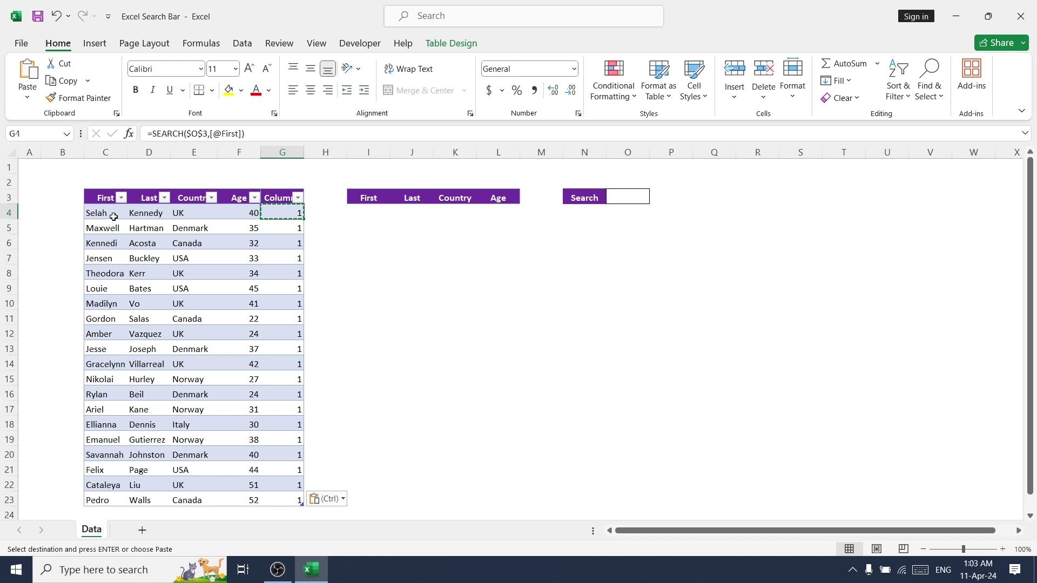
key(Up)
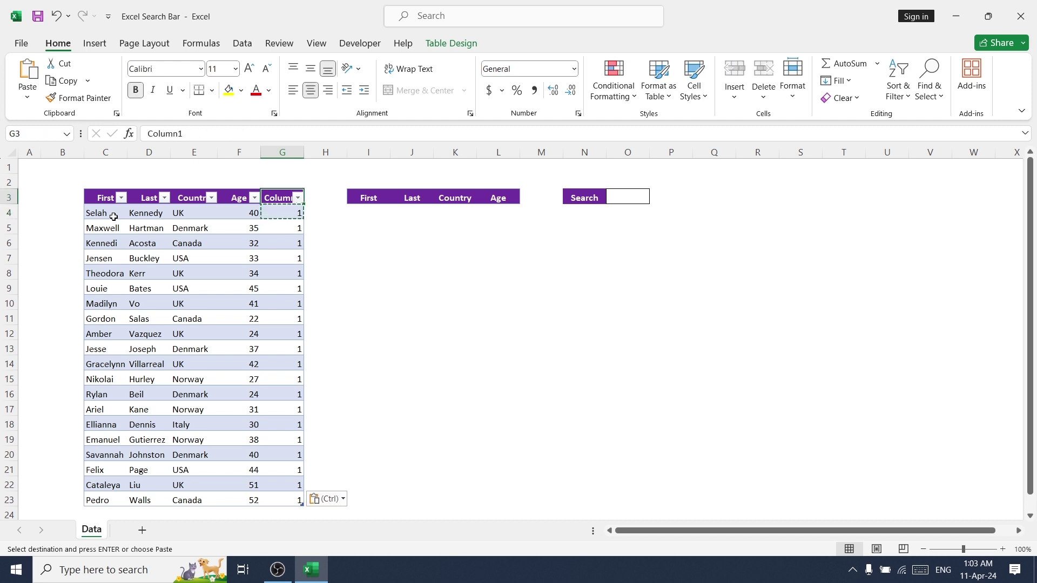
Enter the test letter 'a' as the search term in O3
click(629, 199)
key(Escape)
text(a)
key(Return)
key(Up)
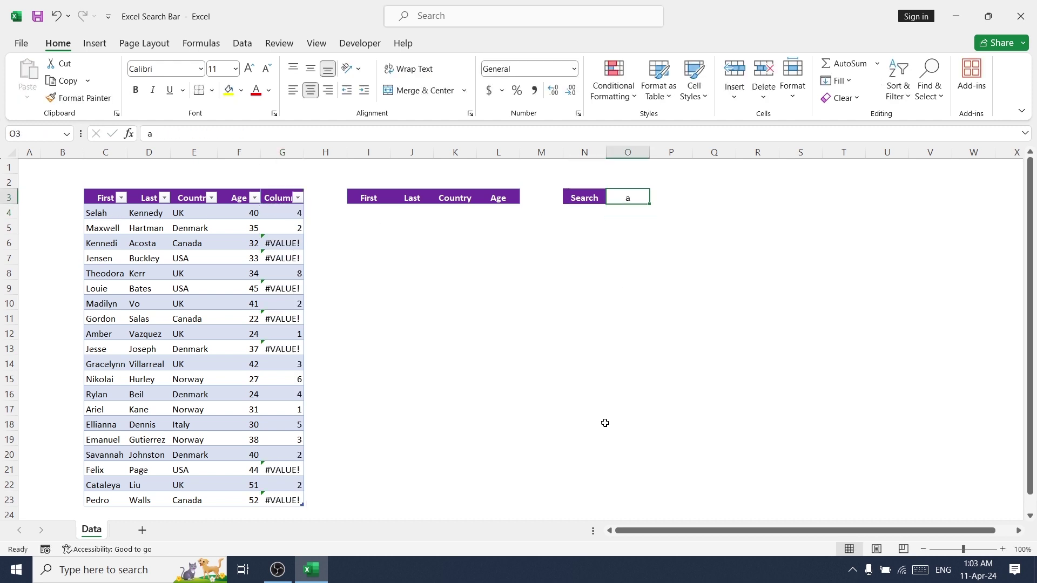
Review the SEARCH results for Selah, Maxwell and Kennedi, then clear the search cell O3
click(286, 212)
click(119, 210)
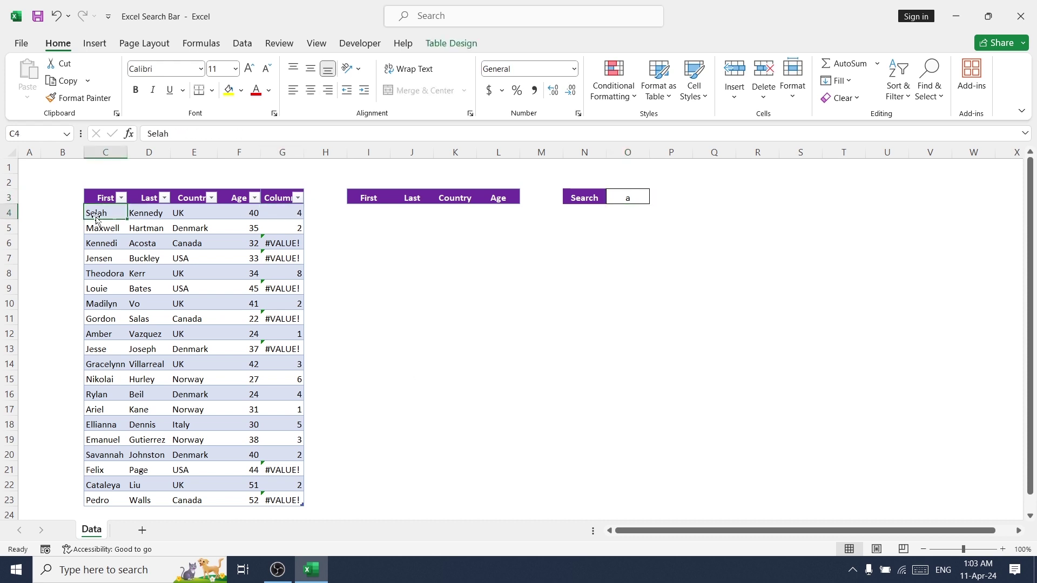
click(283, 213)
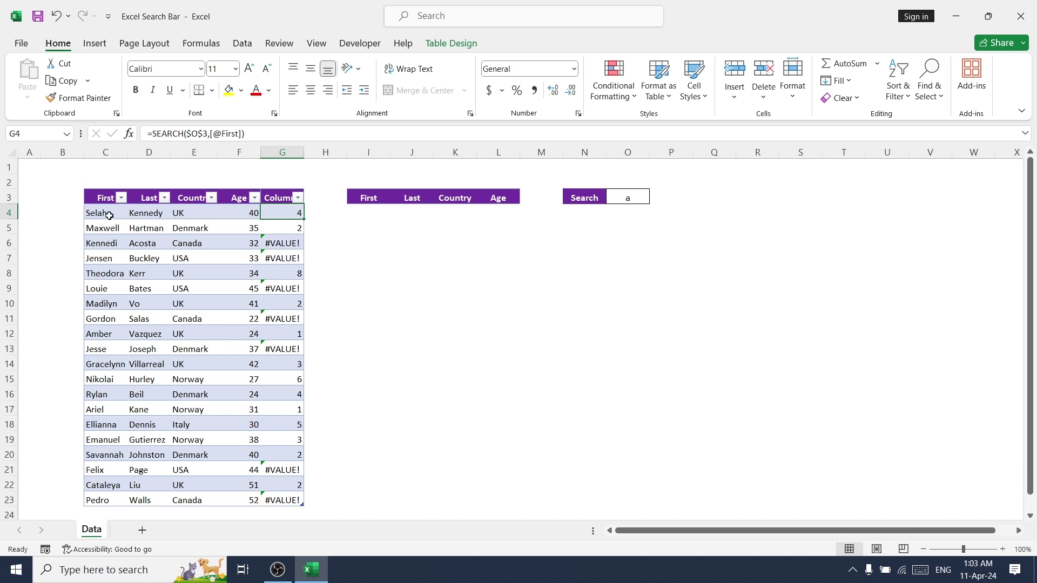
click(90, 227)
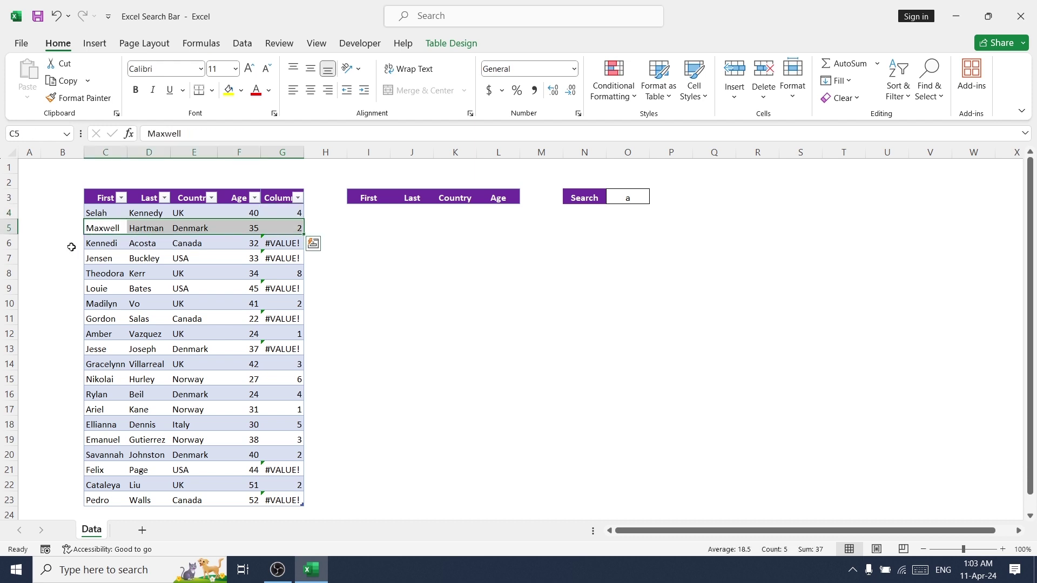
click(103, 244)
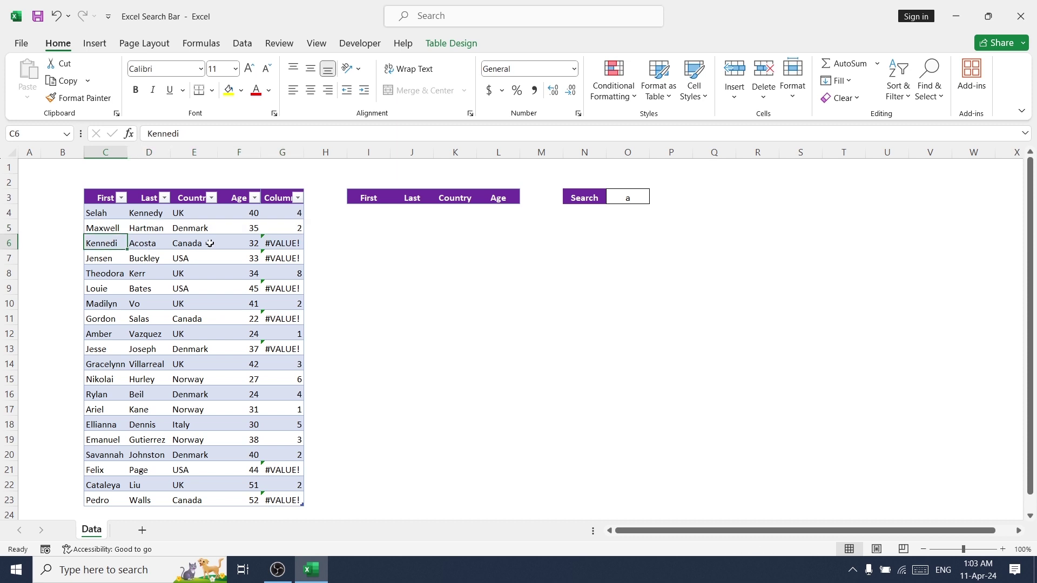
click(280, 240)
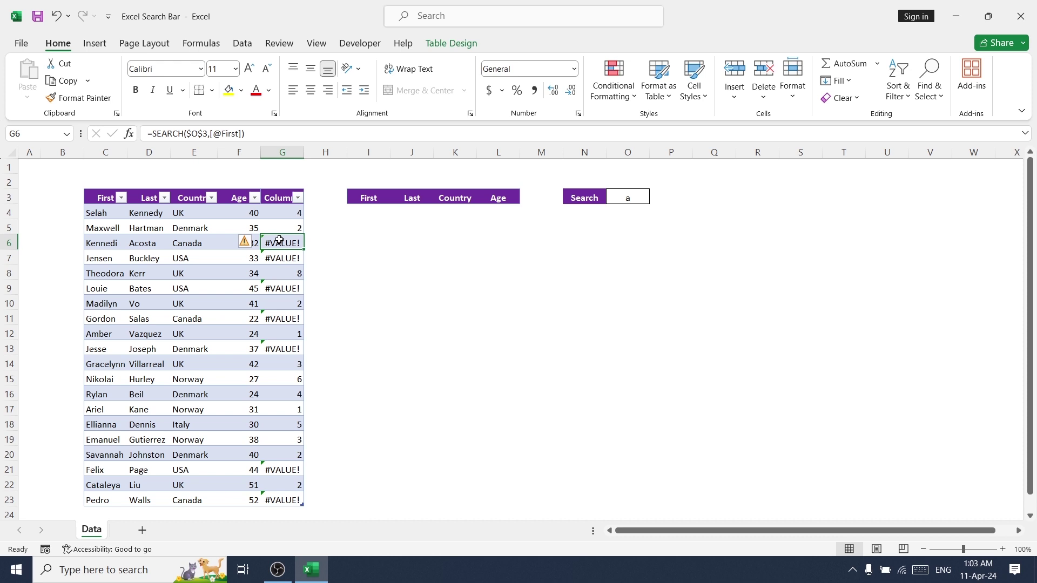
click(633, 198)
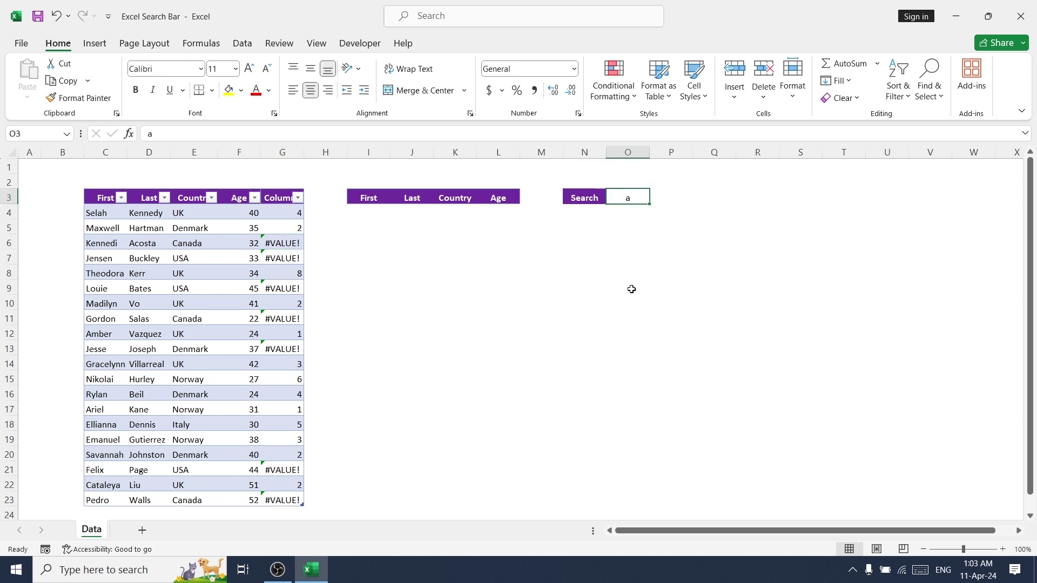
key(Delete)
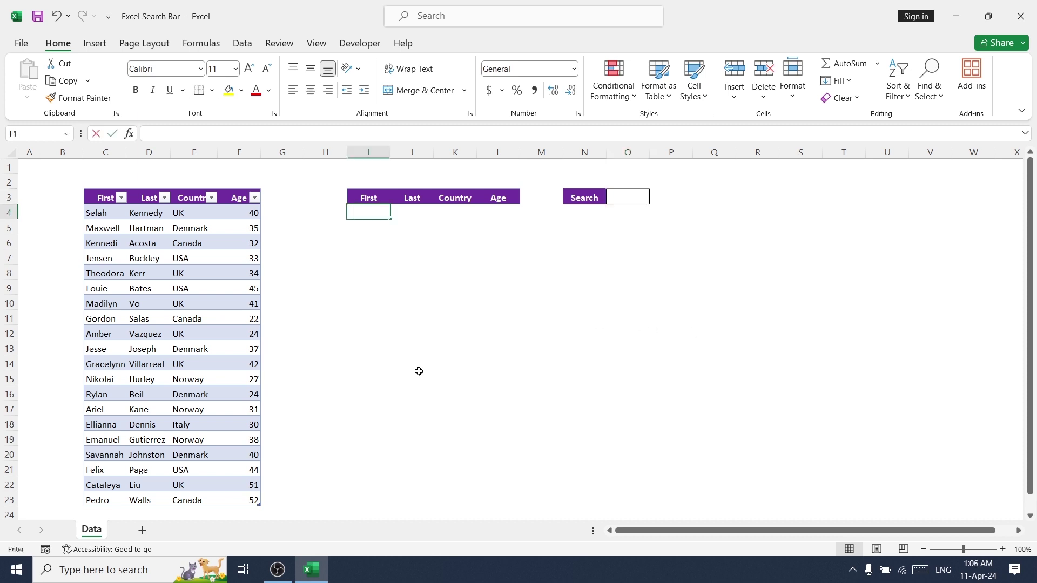
Enter =FILTER(Table1,ISNUMBER(SEARCH(O3,Table1[First])),"No Match") in I4
text(=filter)
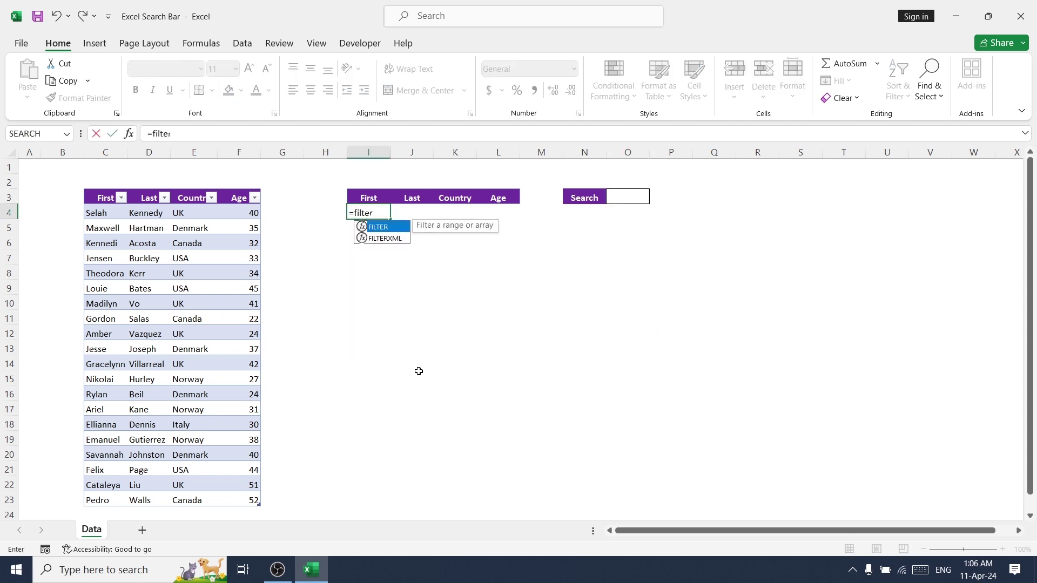
text(()
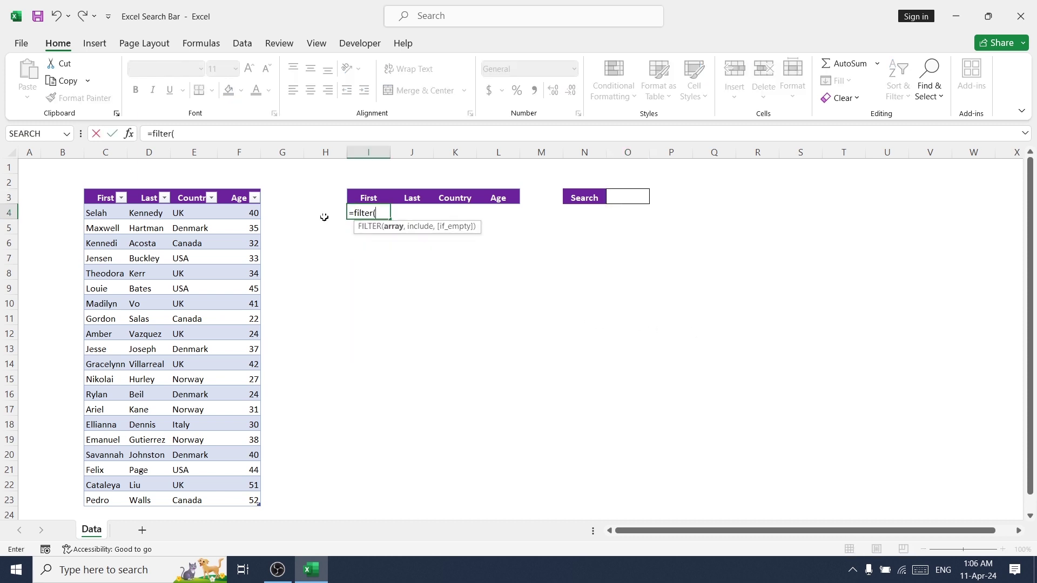
drag(111, 213, 254, 504)
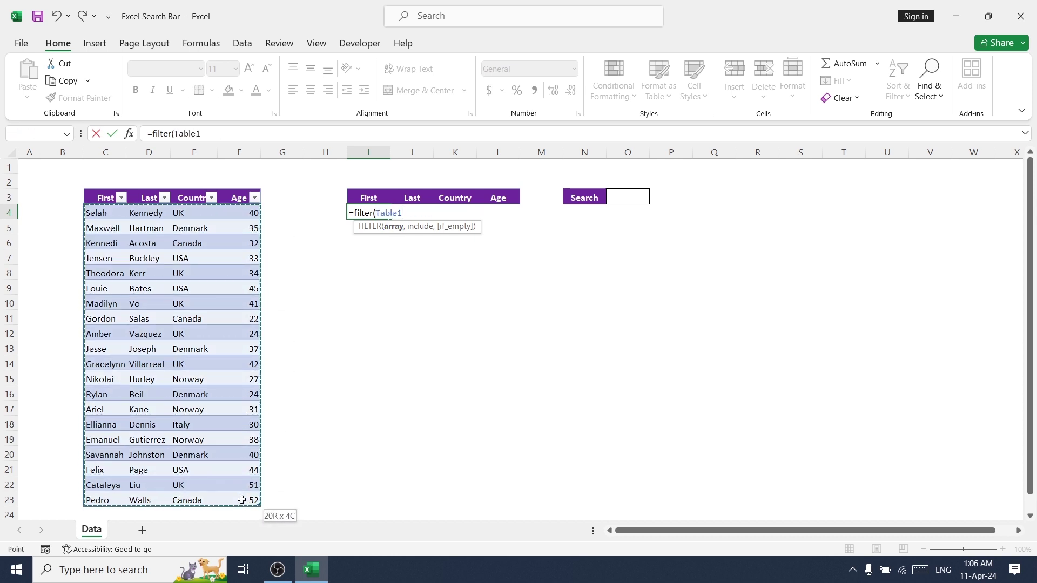
text(,)
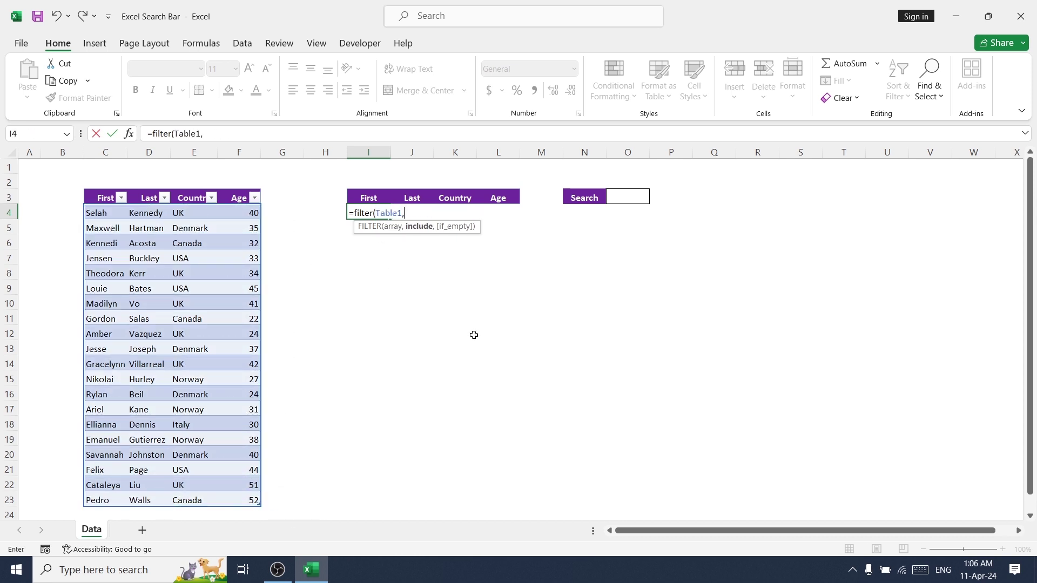
text(isnumb)
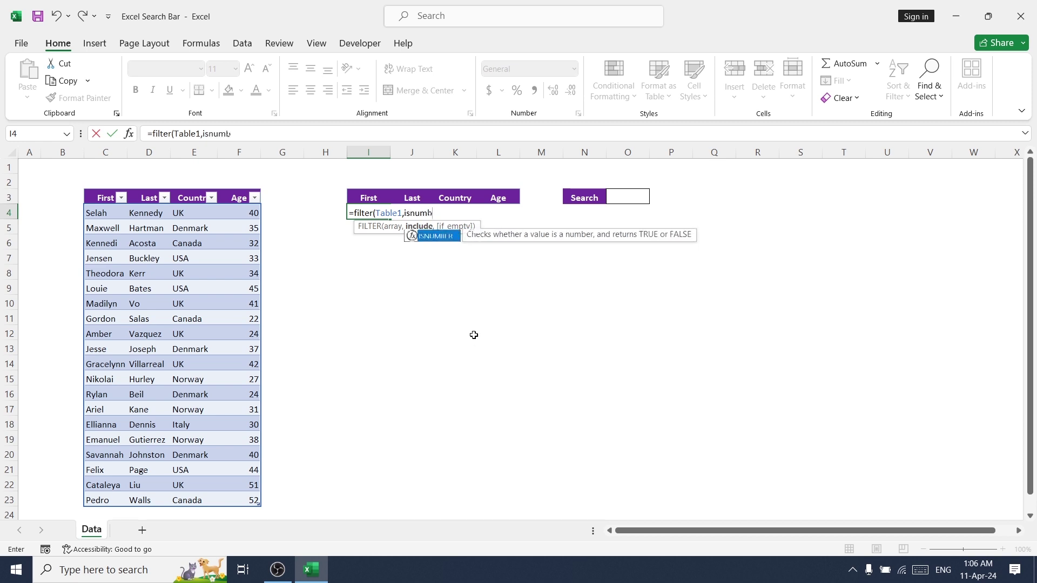
text(er()
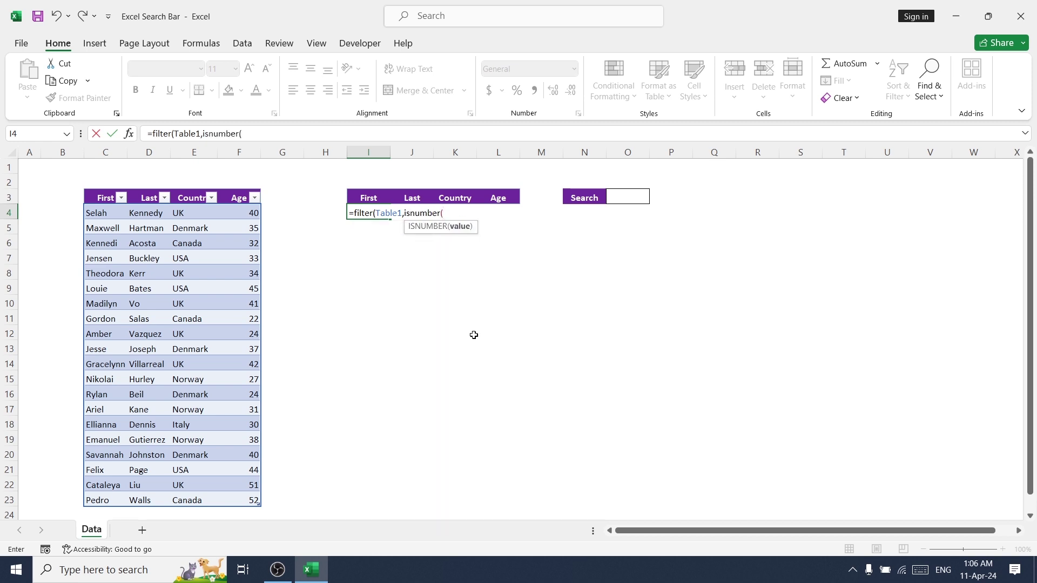
text(s)
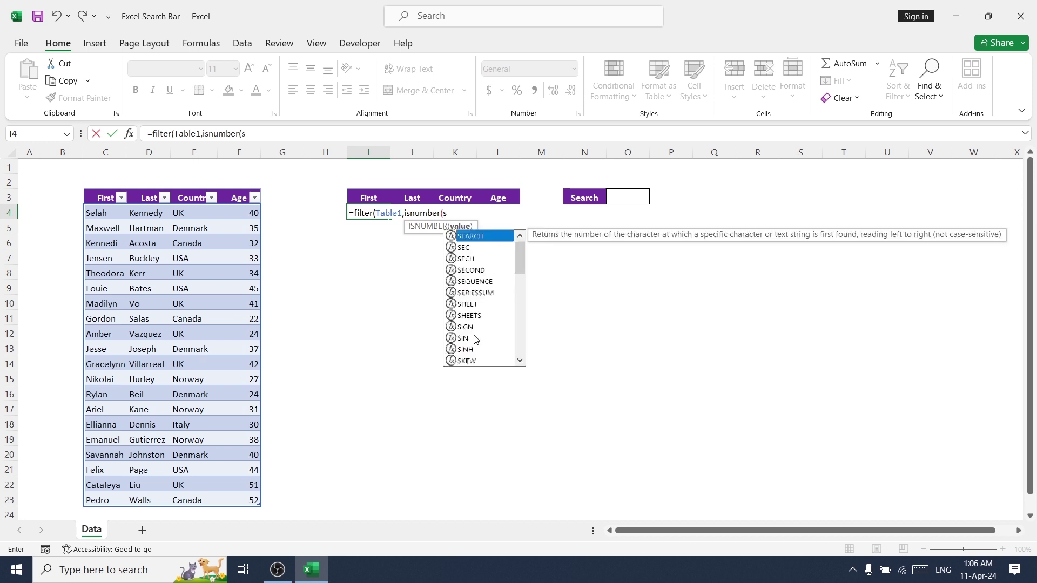
text(earch()
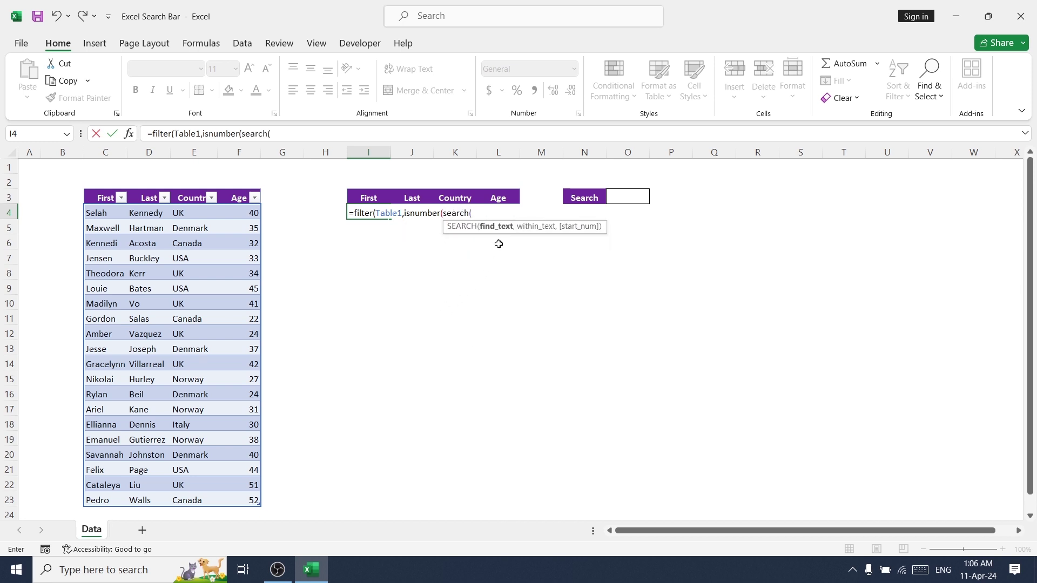
click(631, 195)
text(,)
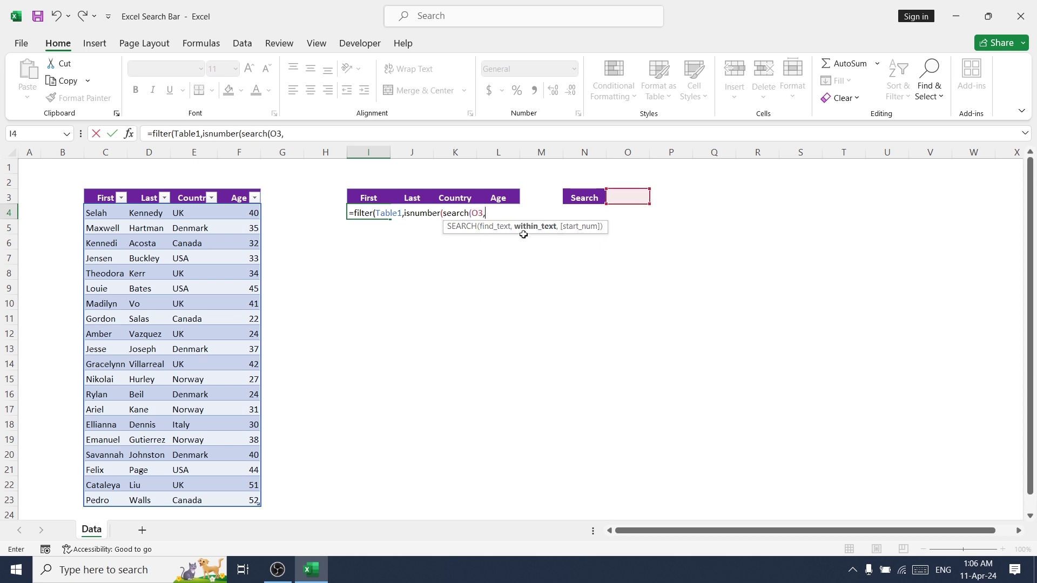
drag(103, 213, 106, 503)
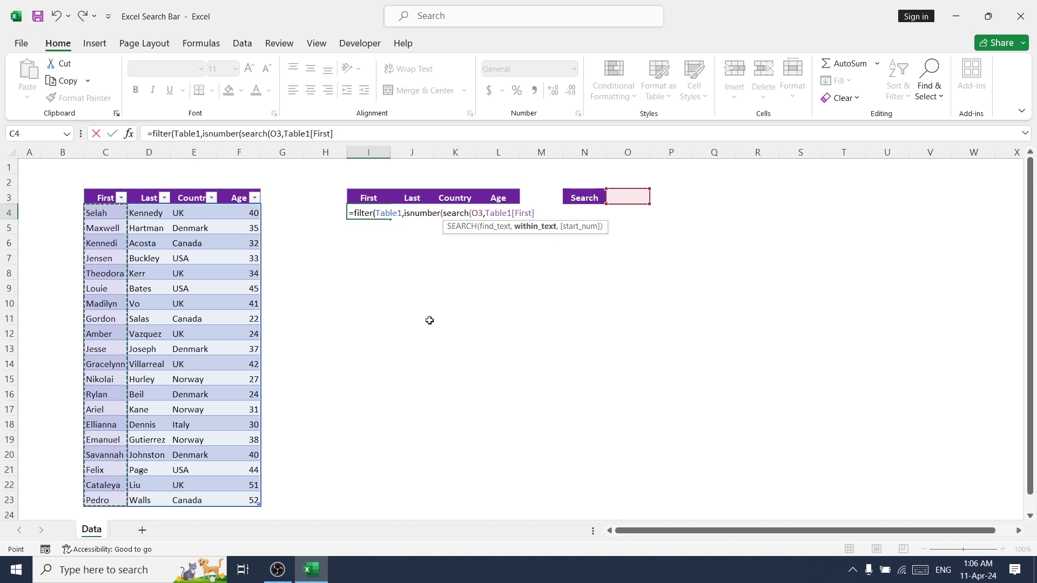
text()))
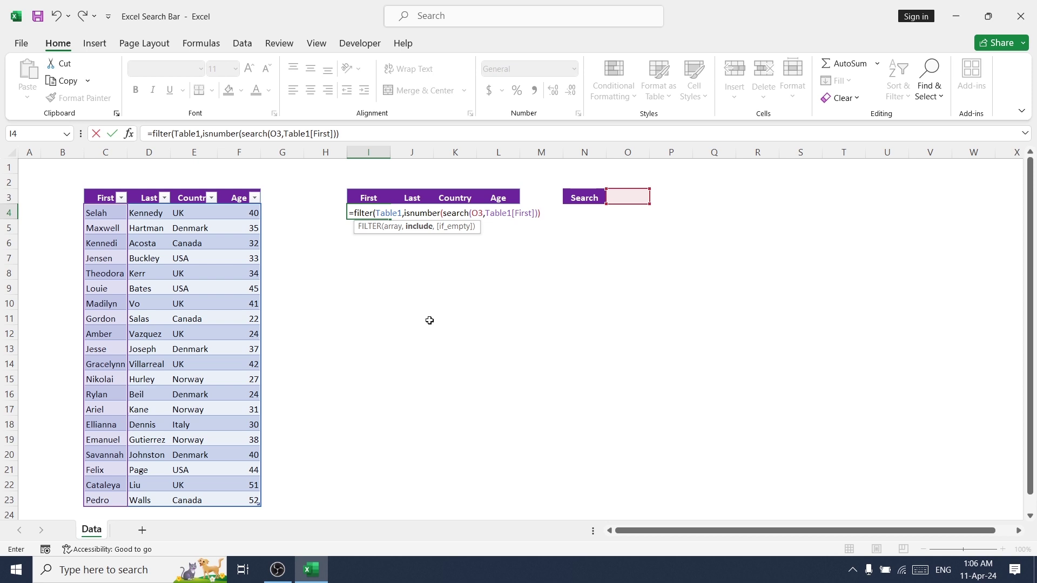
text(,"No Match")
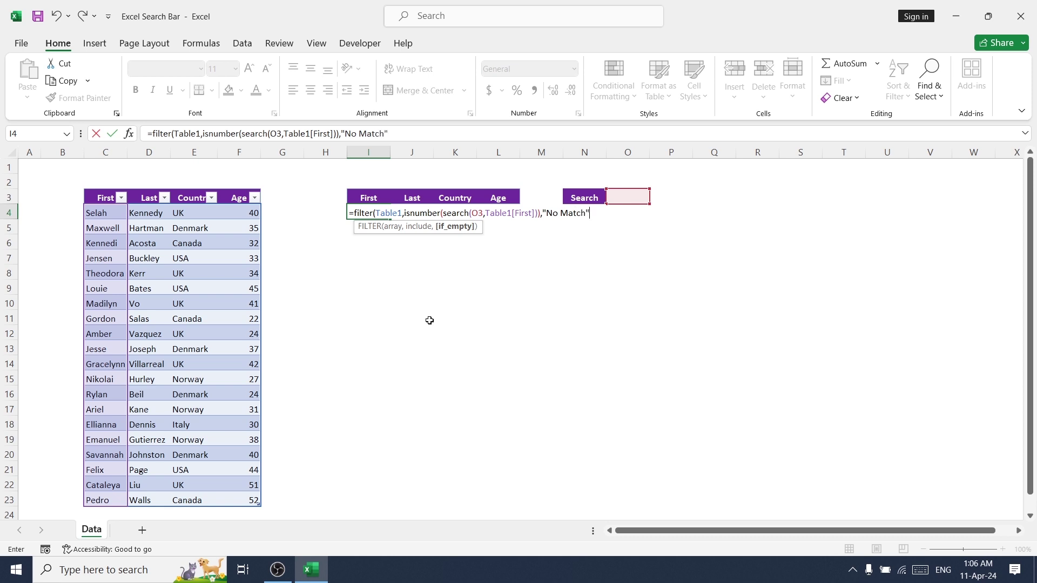
text())
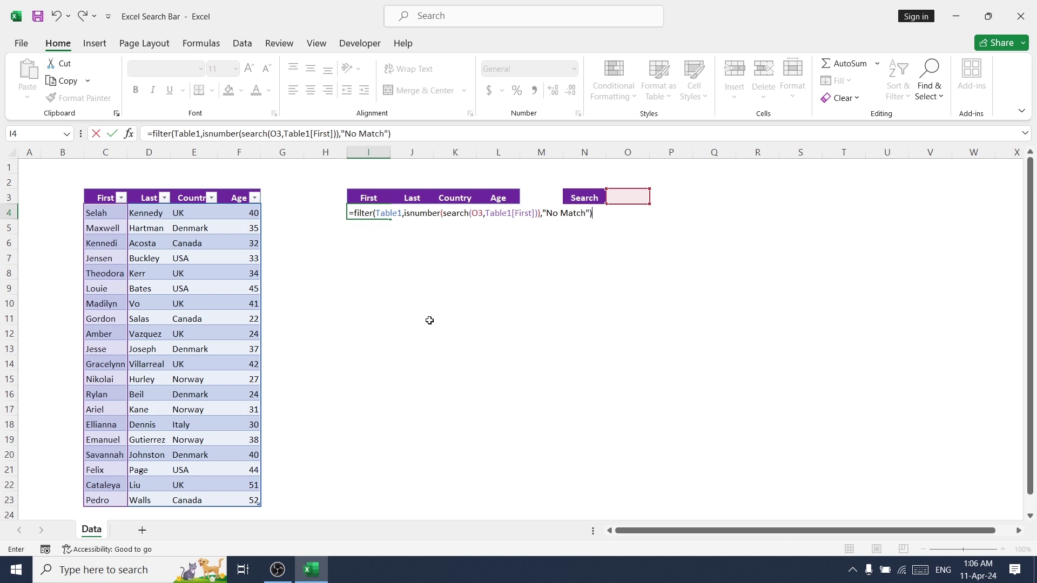
key(Return)
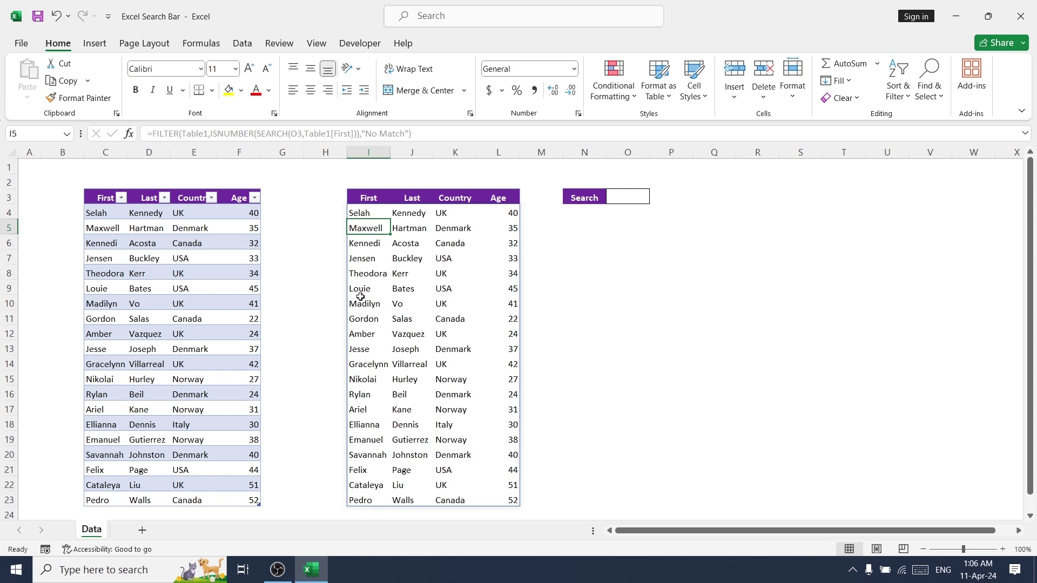
Search O3 for 'selah', then shorten the term to 'sel' and finally 'se'
click(616, 198)
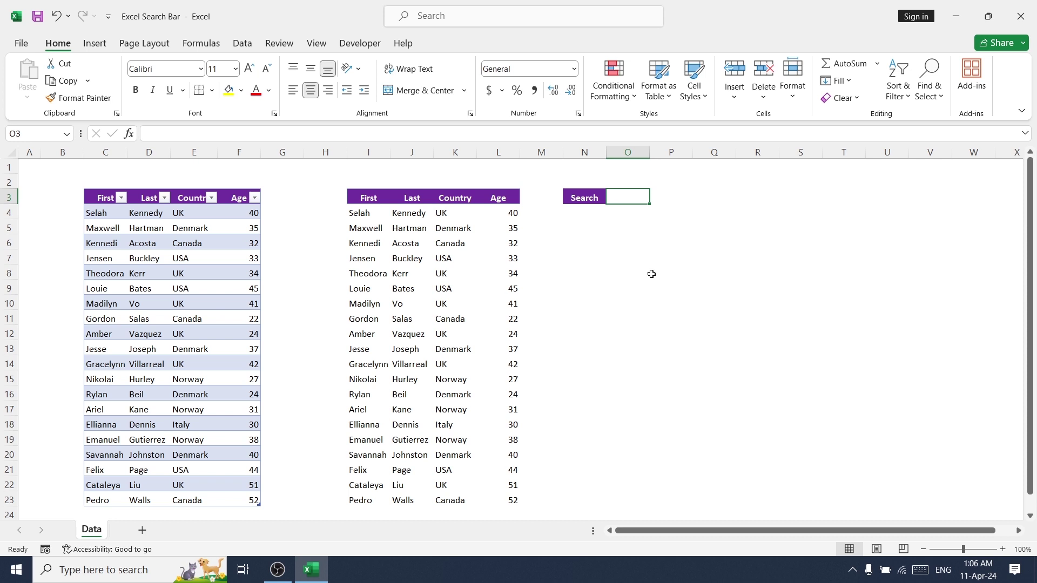
text(selah)
key(Return)
key(Up)
key(F2)
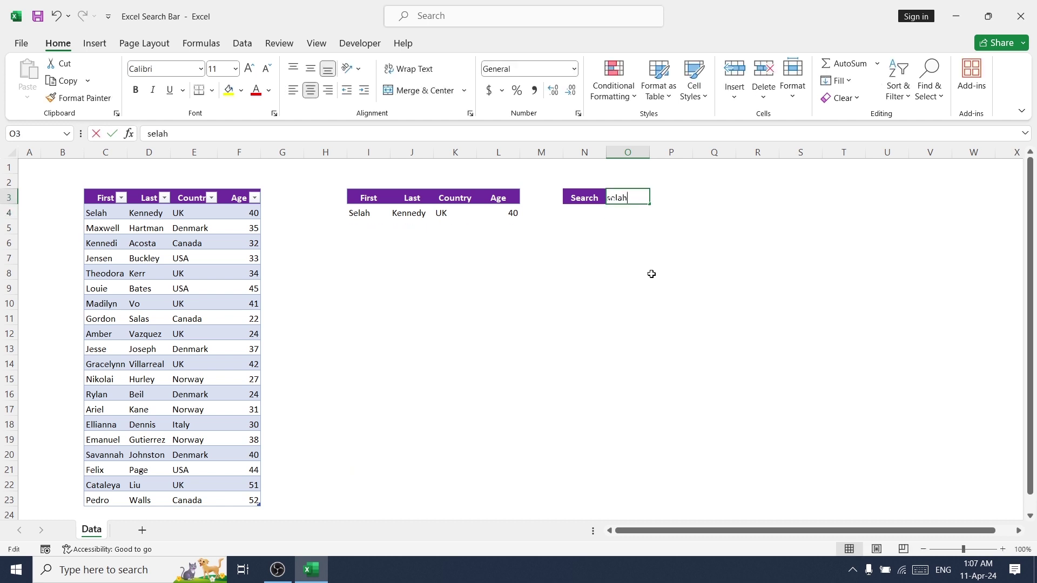
key(BackSpace)
key(BackSpace)
key(Return)
key(Up)
key(F2)
key(BackSpace)
key(Return)
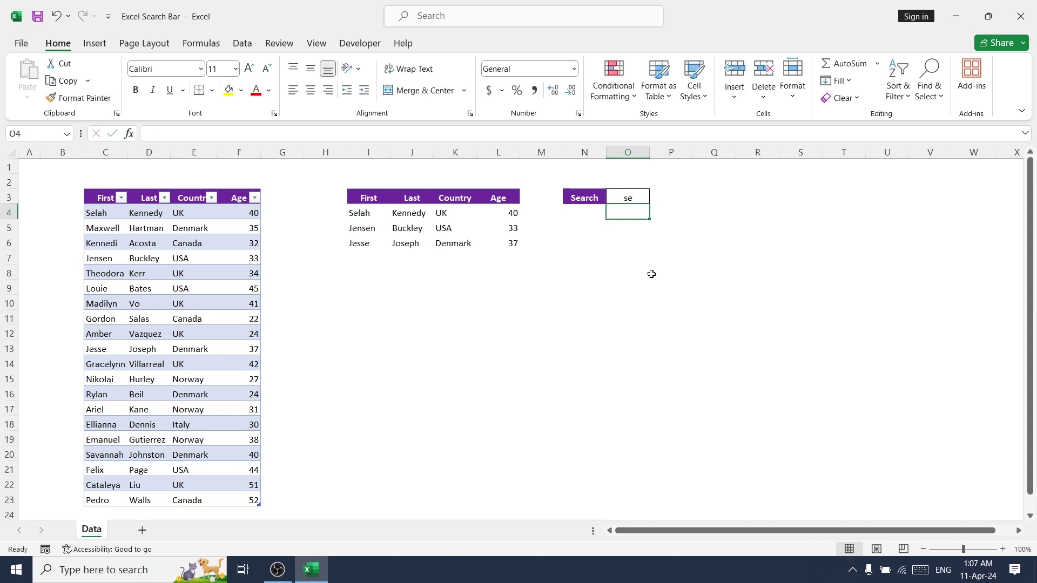
key(Up)
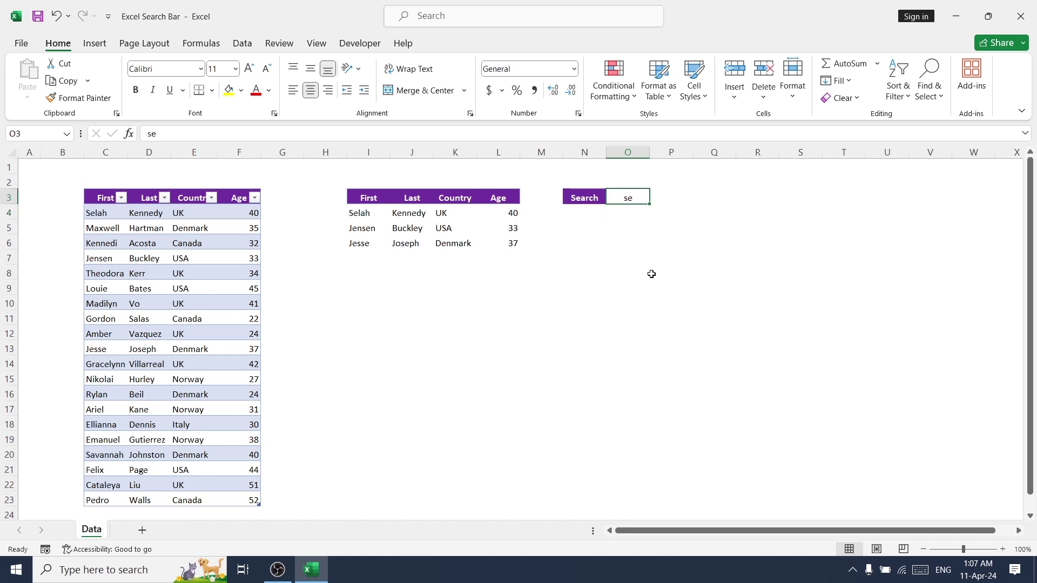
Inspect the filtered results' First header and the FILTER formula in I4
click(367, 153)
click(371, 196)
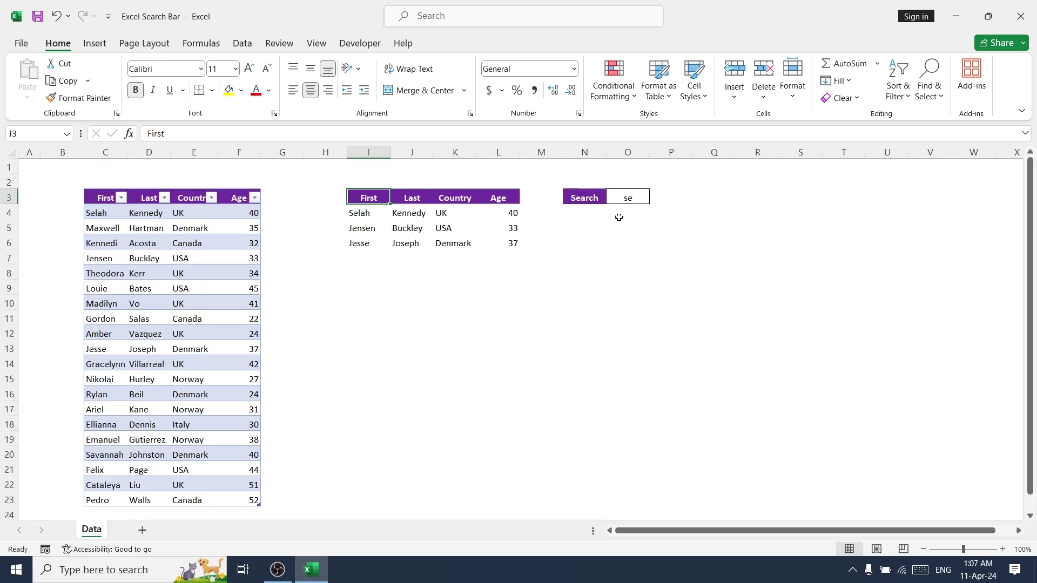
click(632, 199)
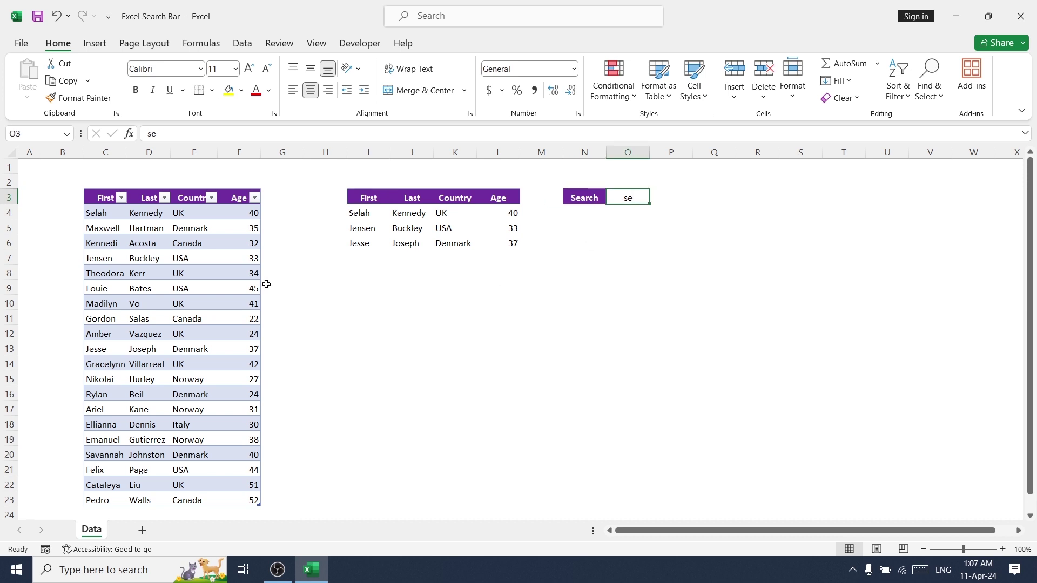
click(354, 213)
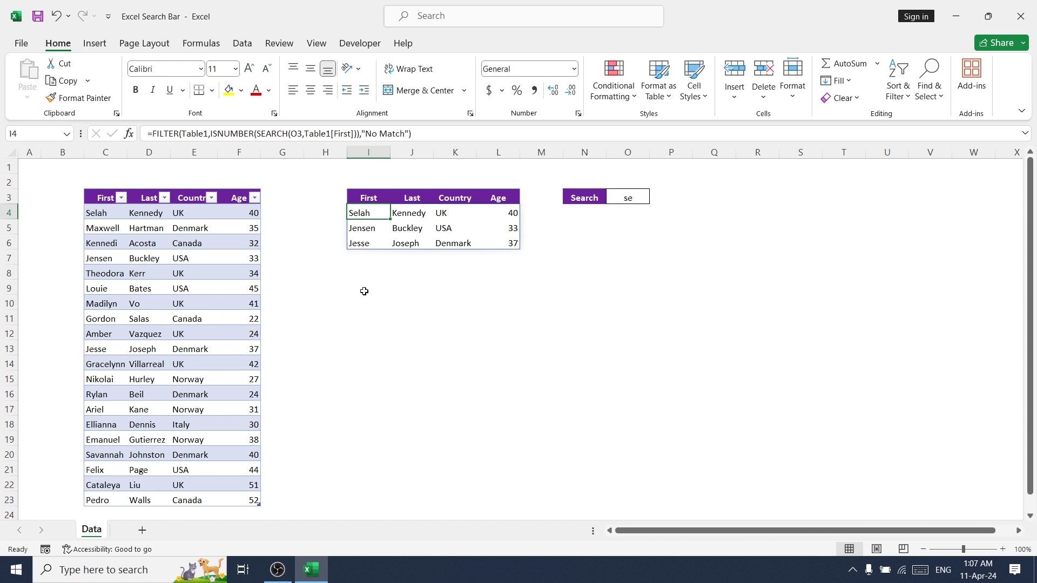
Add a +ISNUMBER(SEARCH(O3,Table1[Last])) condition to the I4 FILTER formula
click(214, 133)
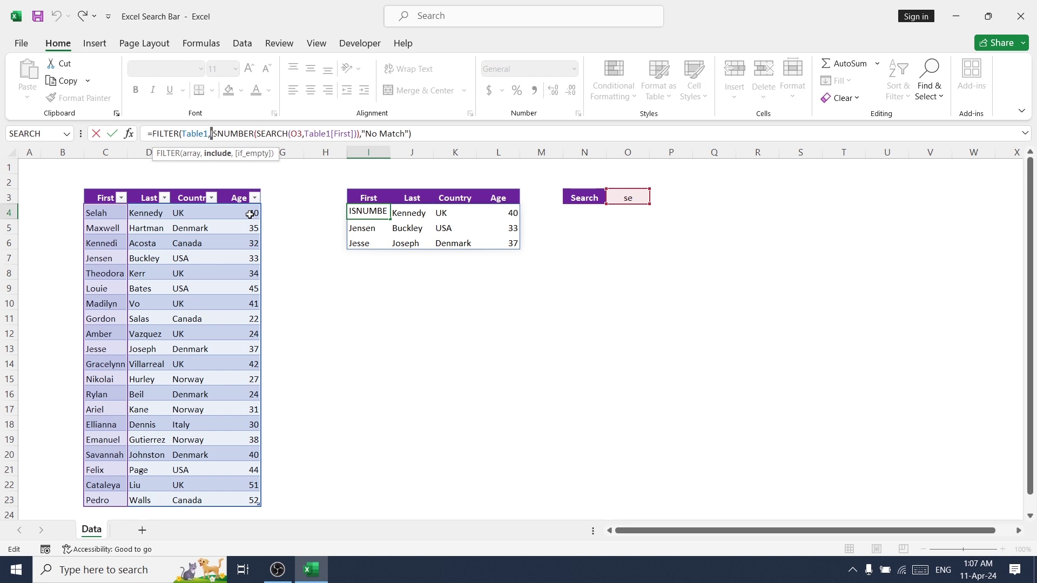
key(shift+Right)
key(shift+Right)
key(shift+Right)
key(shift+Right)
key(shift+Right)
key(shift+Right)
key(shift+Right)
key(shift+Right)
key(shift+Right)
key(shift+Right)
key(shift+Right)
key(shift+Right)
key(shift+Right)
key(shift+Right)
key(shift+Right)
key(shift+Right)
key(shift+Right)
key(shift+Right)
key(shift+Right)
key(shift+Right)
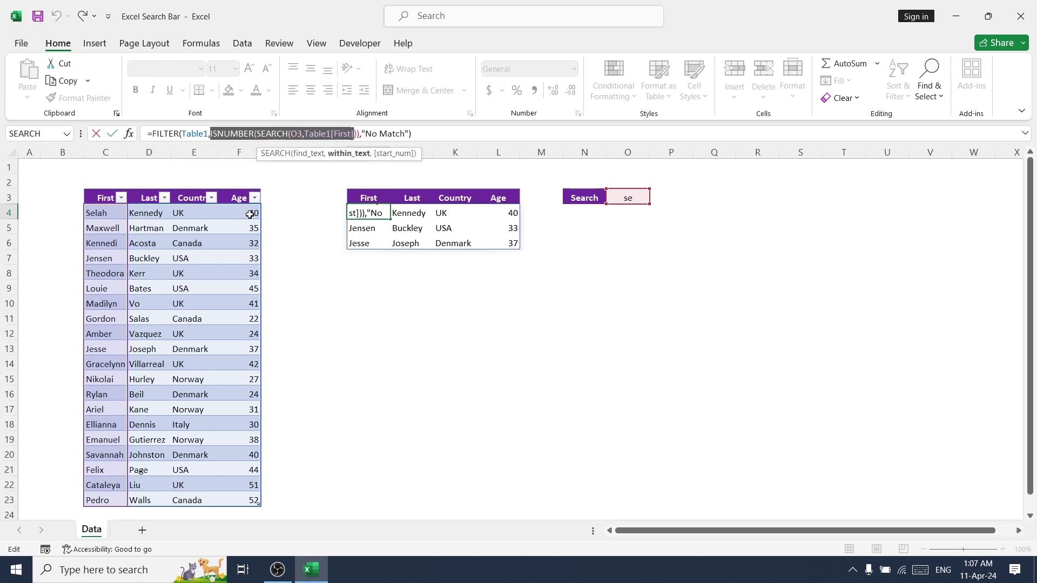
key(shift+Right)
key(shift+Right)
key(ctrl+c)
key(Right)
text(+)
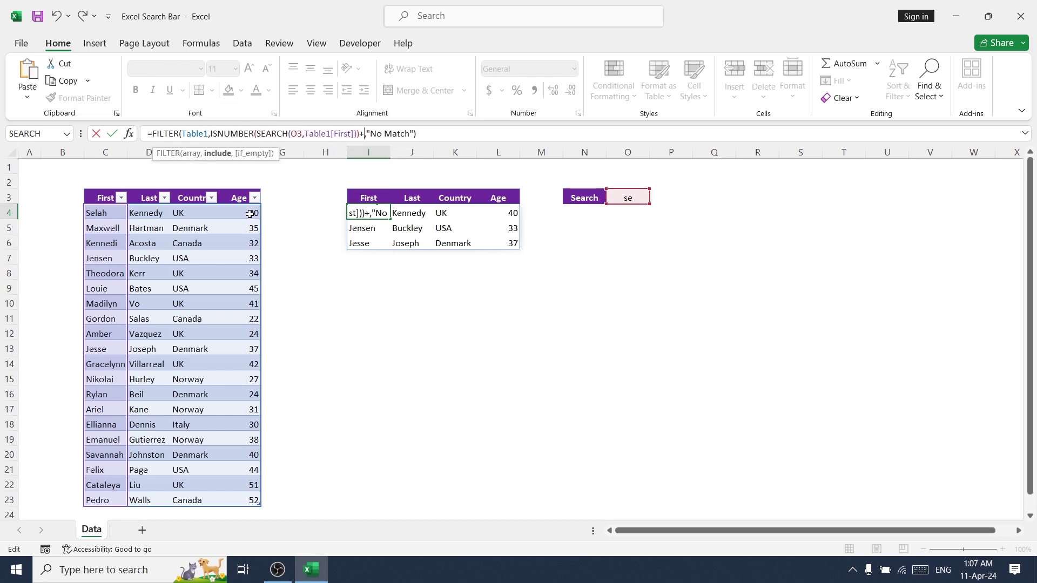
key(ctrl+v)
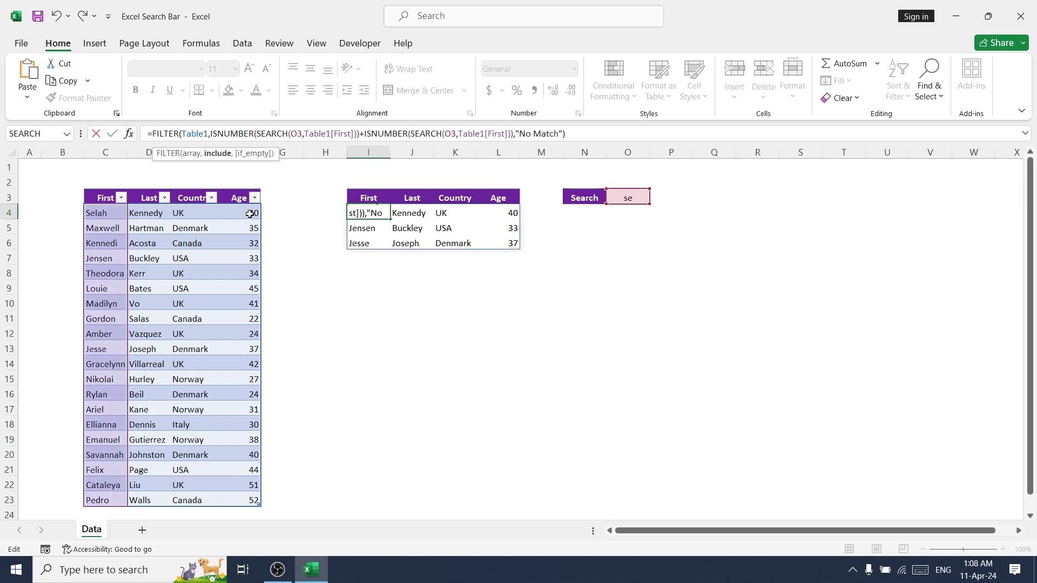
key(Left)
key(Left)
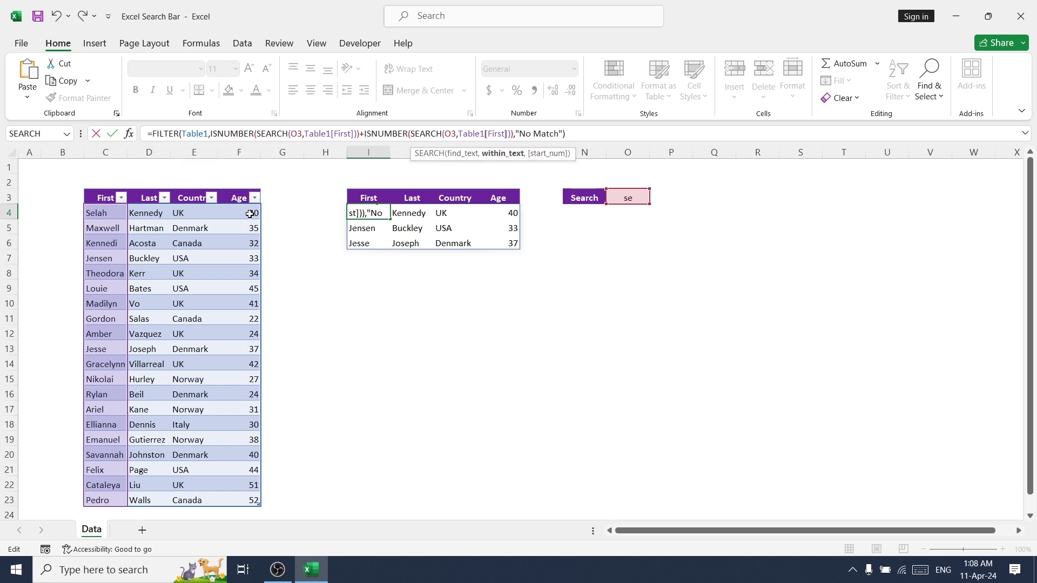
key(BackSpace)
key(BackSpace)
key(BackSpace)
key(BackSpace)
key(BackSpace)
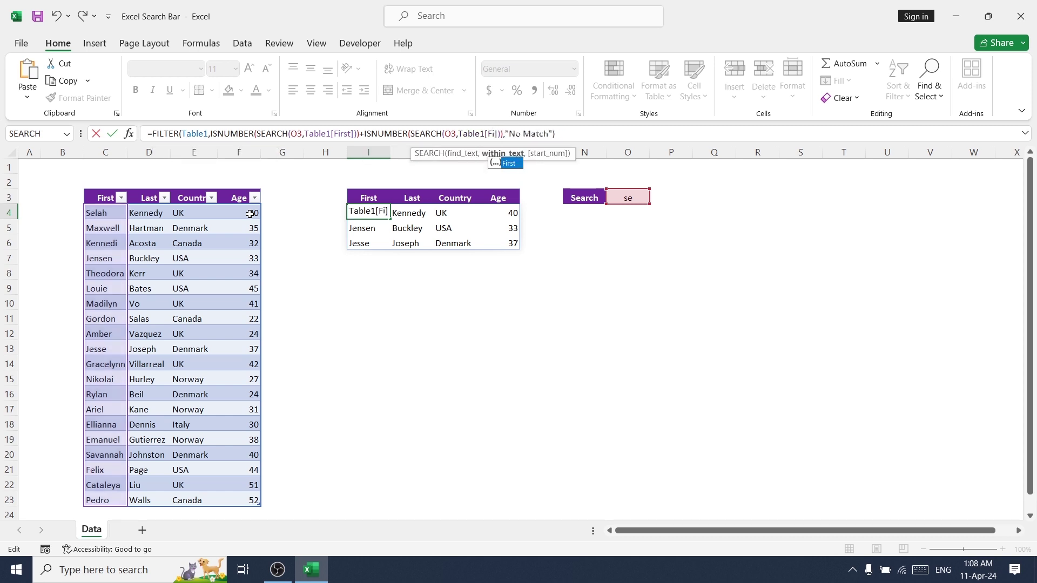
text(Last)
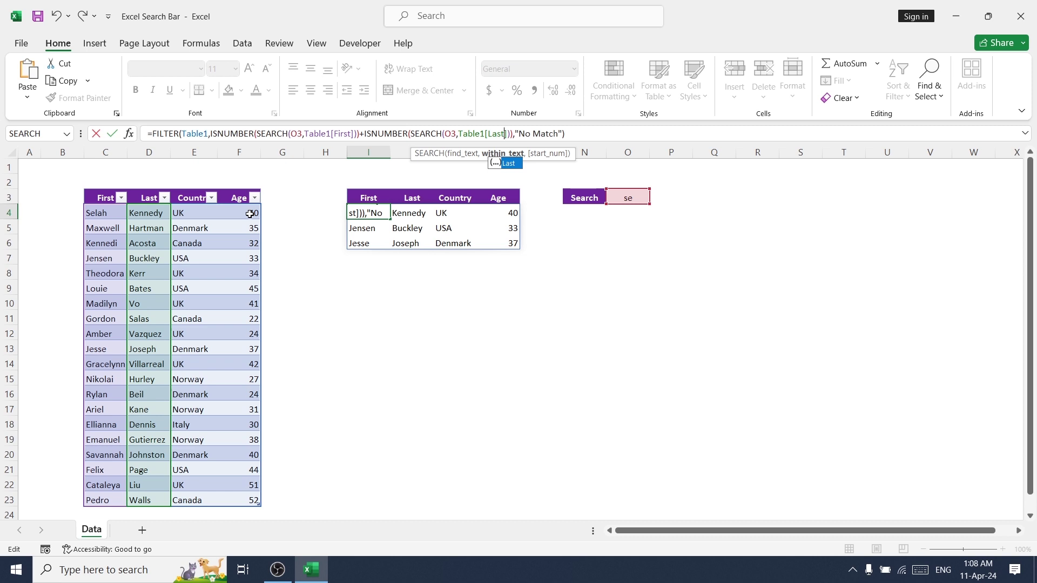
key(Right)
key(Right)
key(Right)
key(Right)
key(Left)
Add matching Country and Age search conditions and commit the formula
key(ctrl+v)
key(Left)
key(Left)
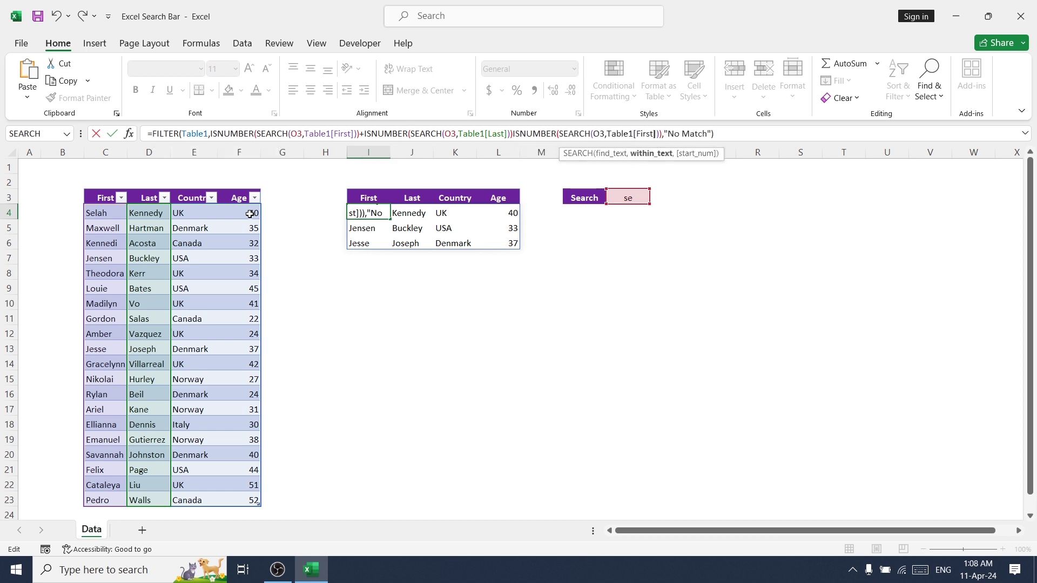
key(BackSpace)
key(BackSpace)
key(BackSpace)
key(BackSpace)
key(BackSpace)
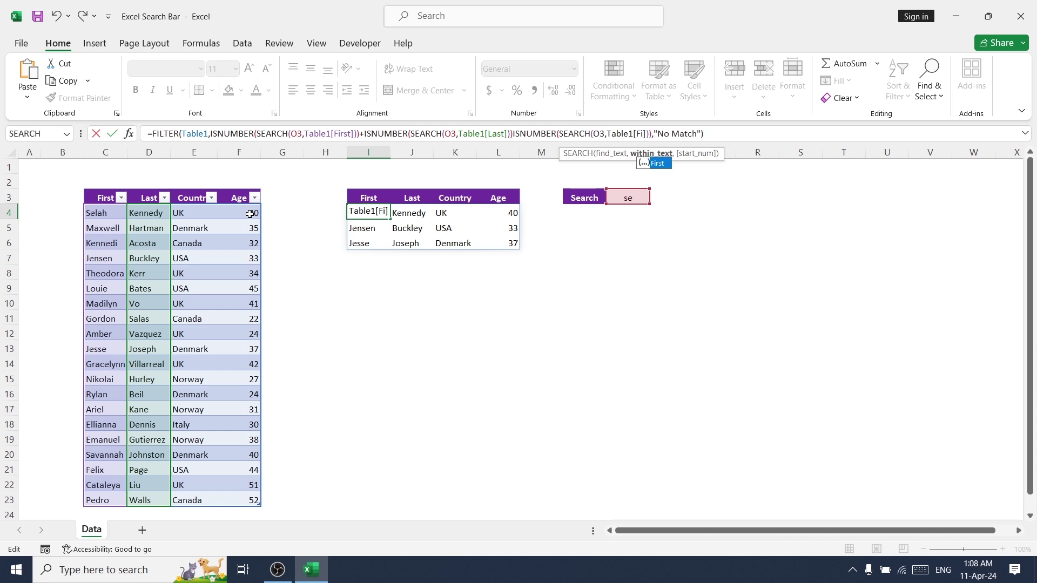
text(Country)
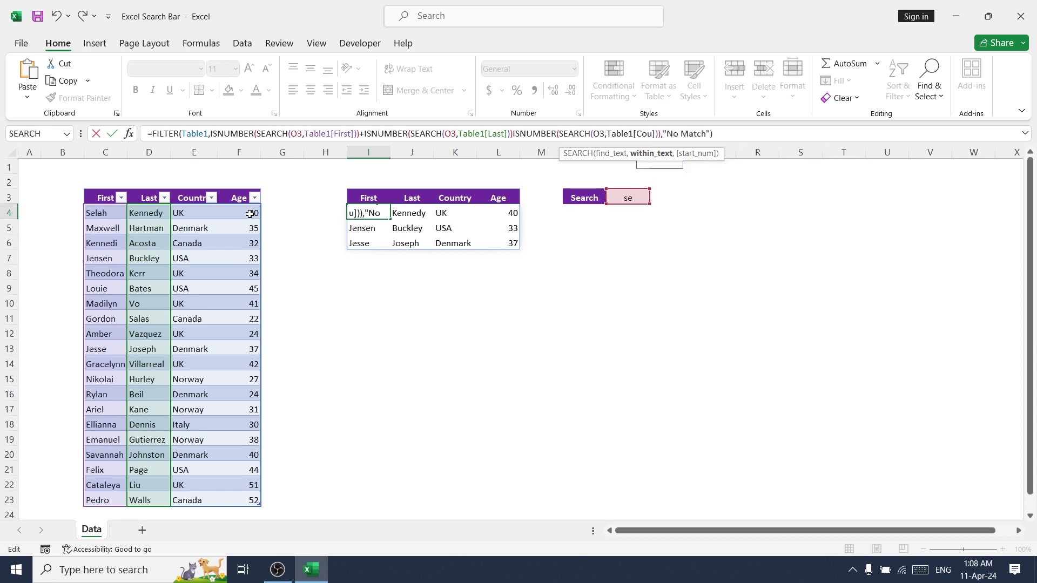
key(Right)
key(Right)
key(Right)
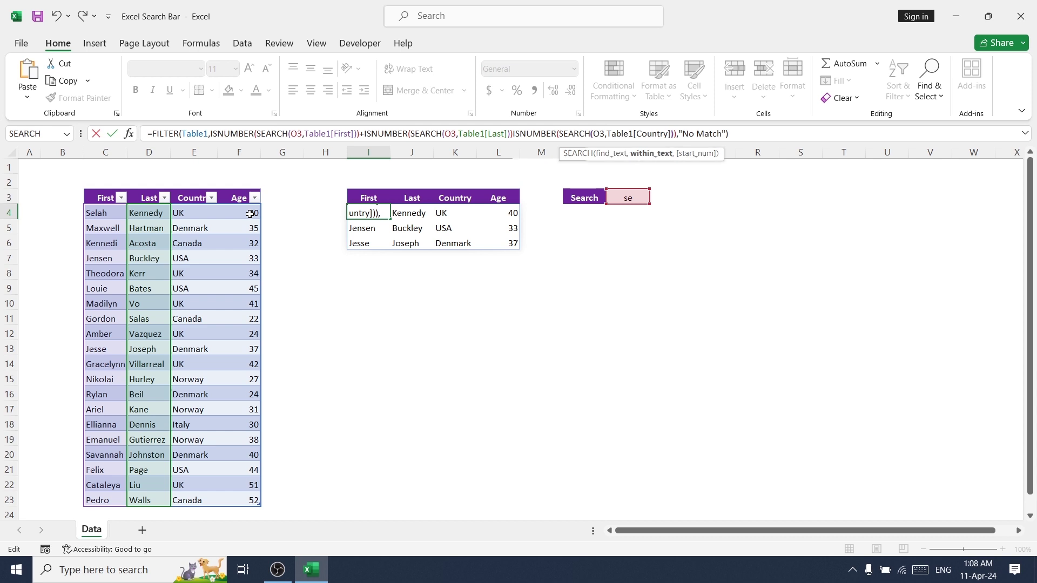
key(ctrl+v)
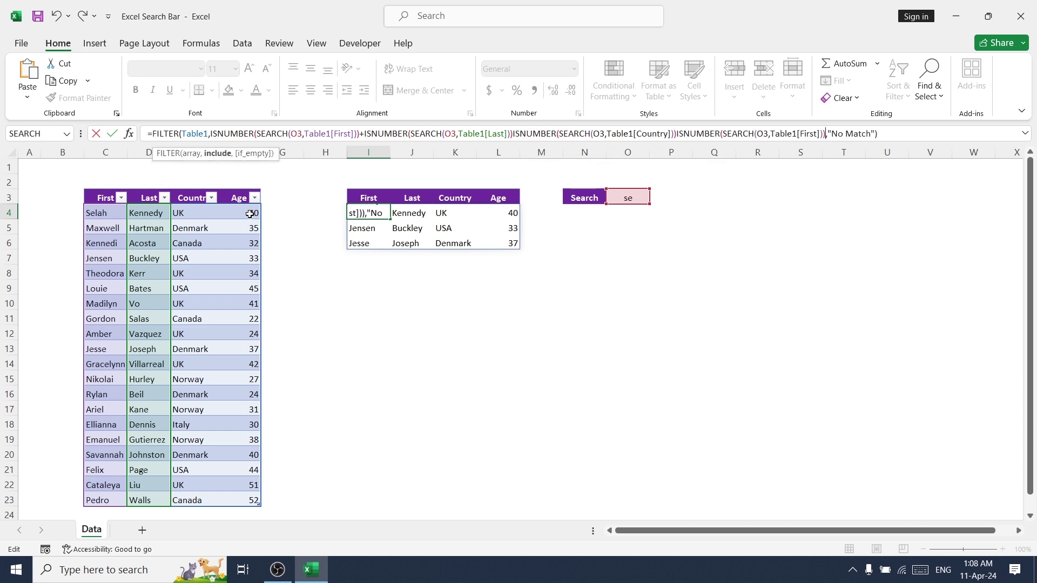
key(Left)
key(Left)
key(BackSpace)
key(BackSpace)
key(BackSpace)
key(BackSpace)
key(BackSpace)
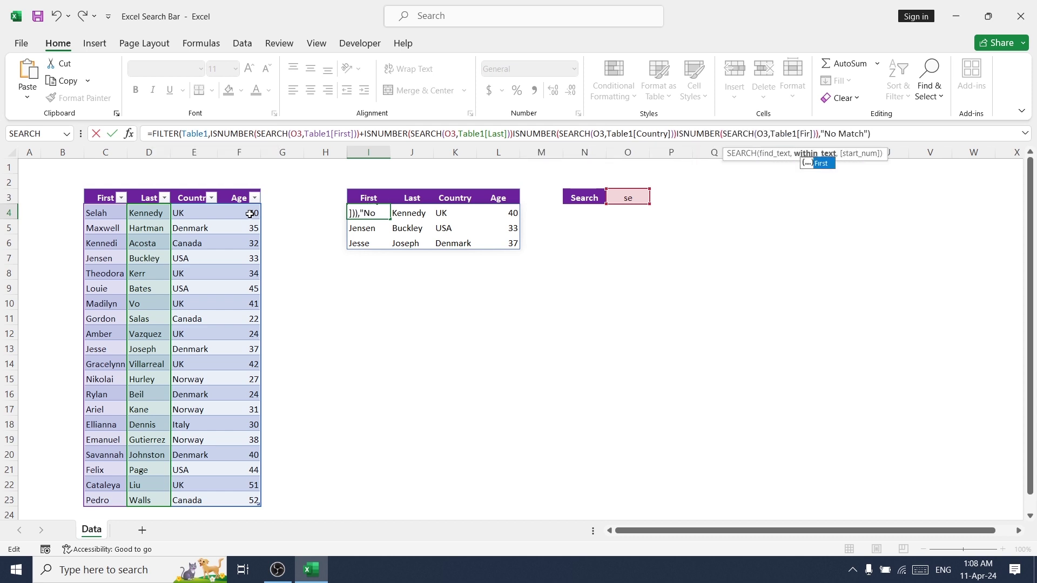
text(Age)
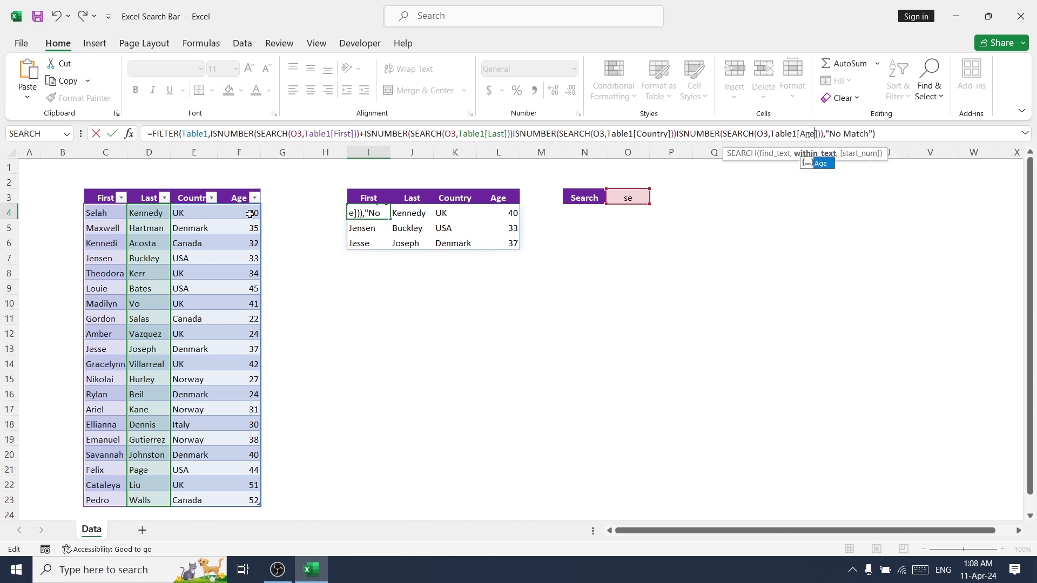
key(Return)
key(Return)
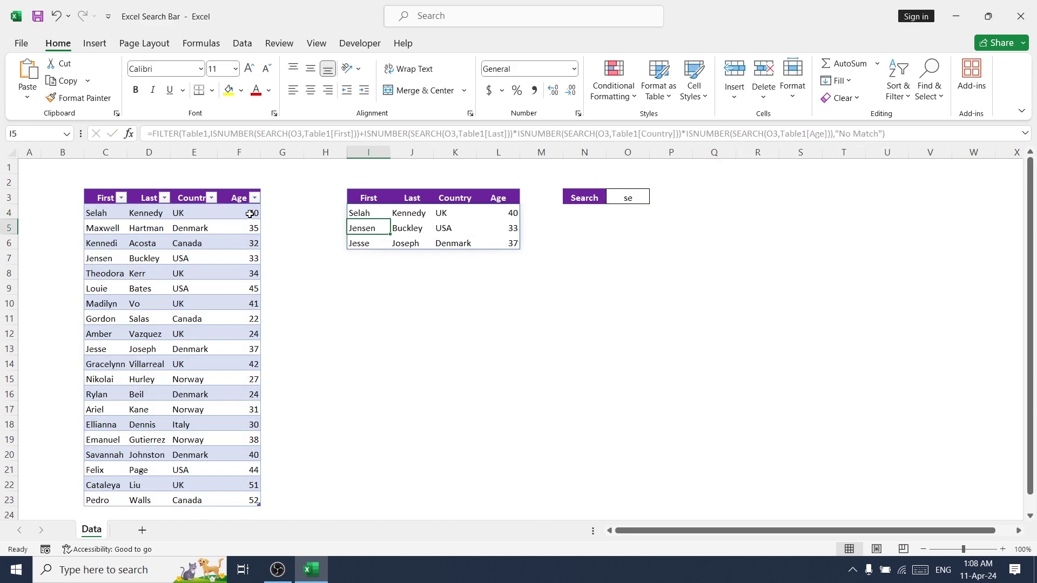
Change the O3 search term to 'sel', then to 'se'
key(Up)
key(Up)
key(Right)
key(Right)
key(Right)
key(Right)
key(Right)
key(Right)
key(Right)
key(Left)
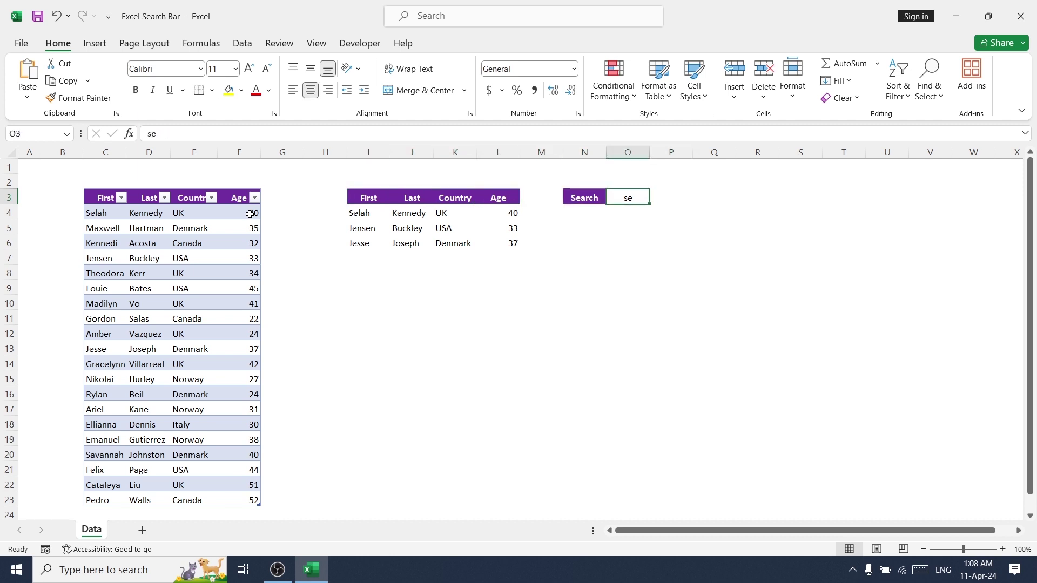
key(F2)
text(l)
key(Return)
key(Up)
key(F2)
key(BackSpace)
key(Return)
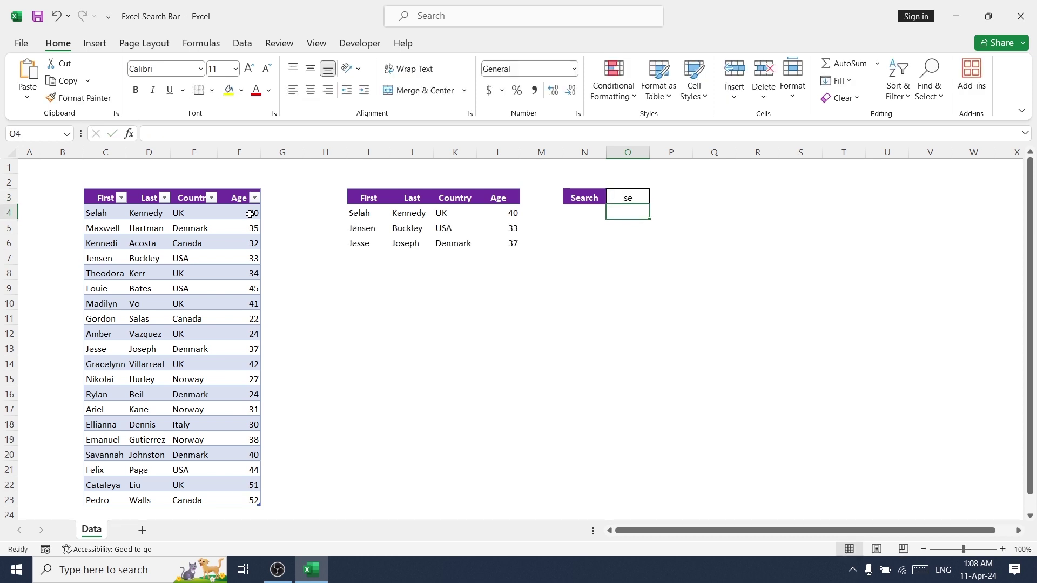
key(Up)
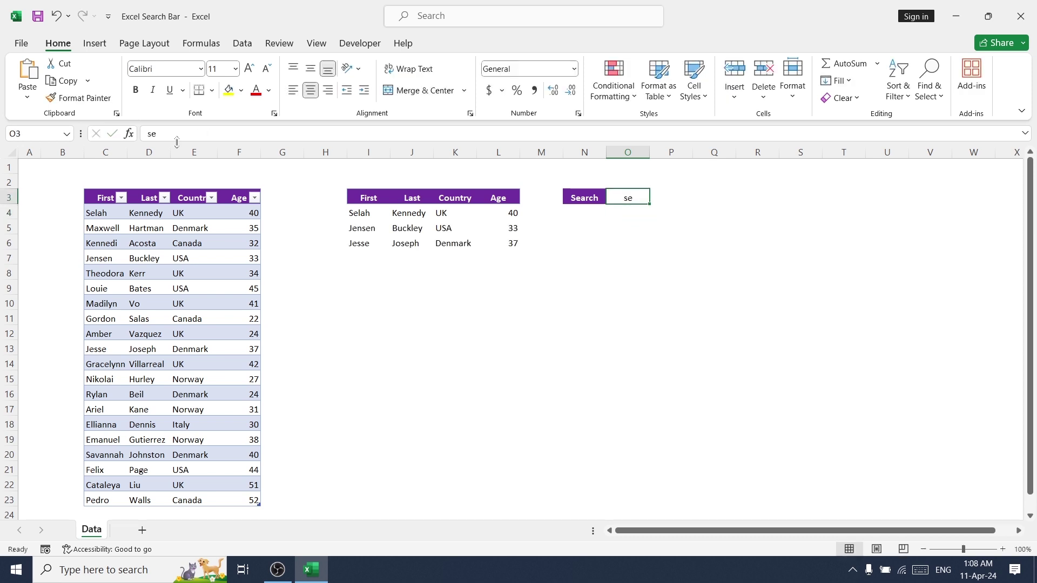
Check the I4 results, then search for 's' to list Selah, Jensen, Jesse and Savannah
click(402, 244)
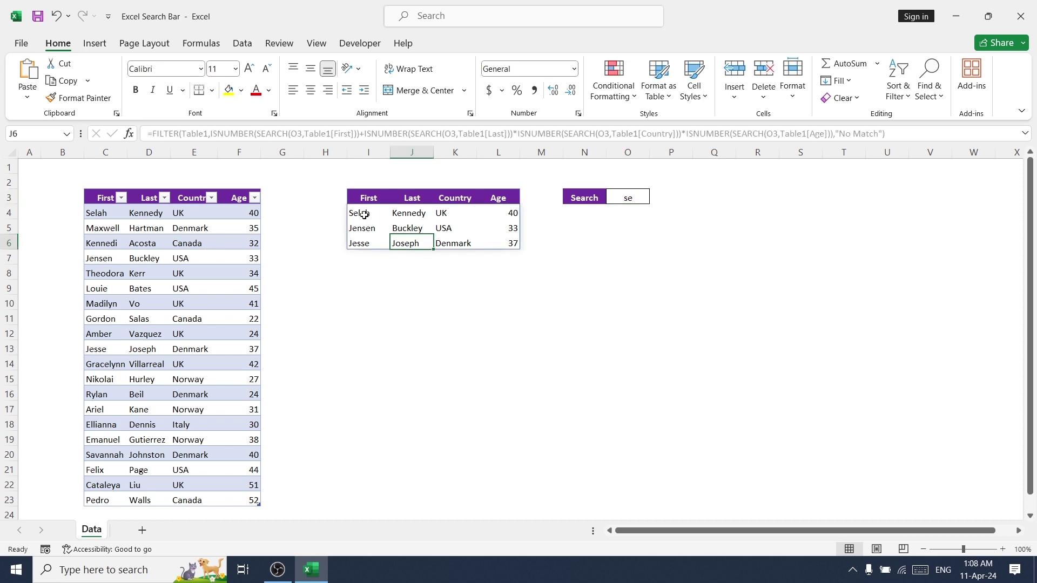
click(367, 216)
click(633, 198)
key(BackSpace)
text(s)
key(Return)
key(Up)
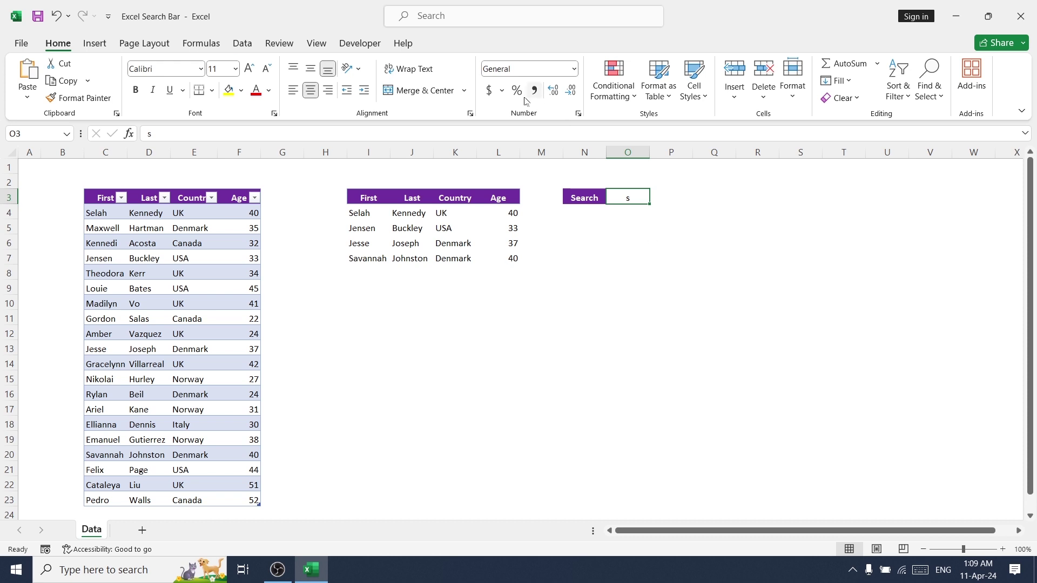
Clear the search term in O3 so all rows show again
click(367, 215)
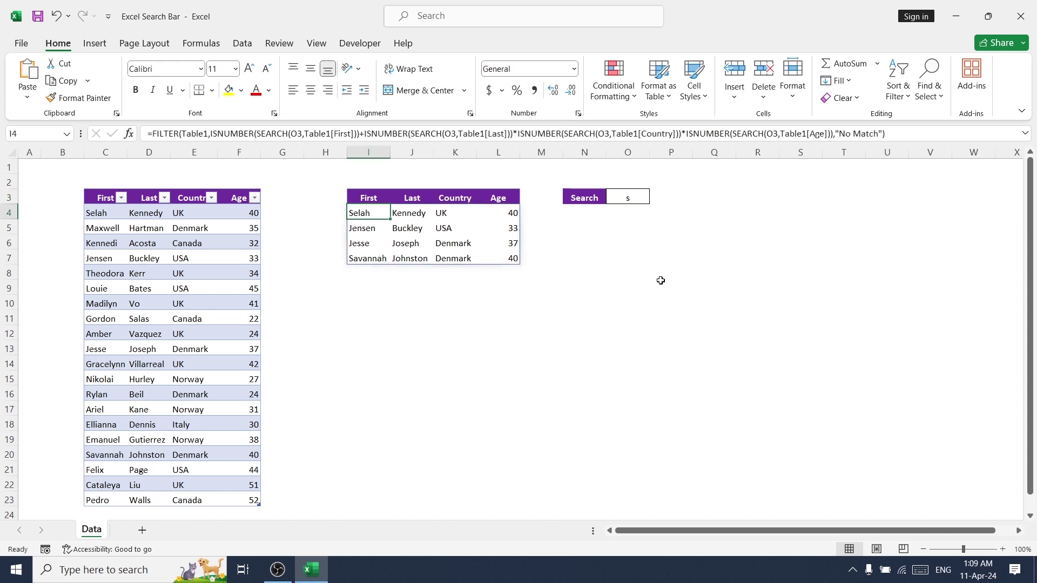
click(629, 196)
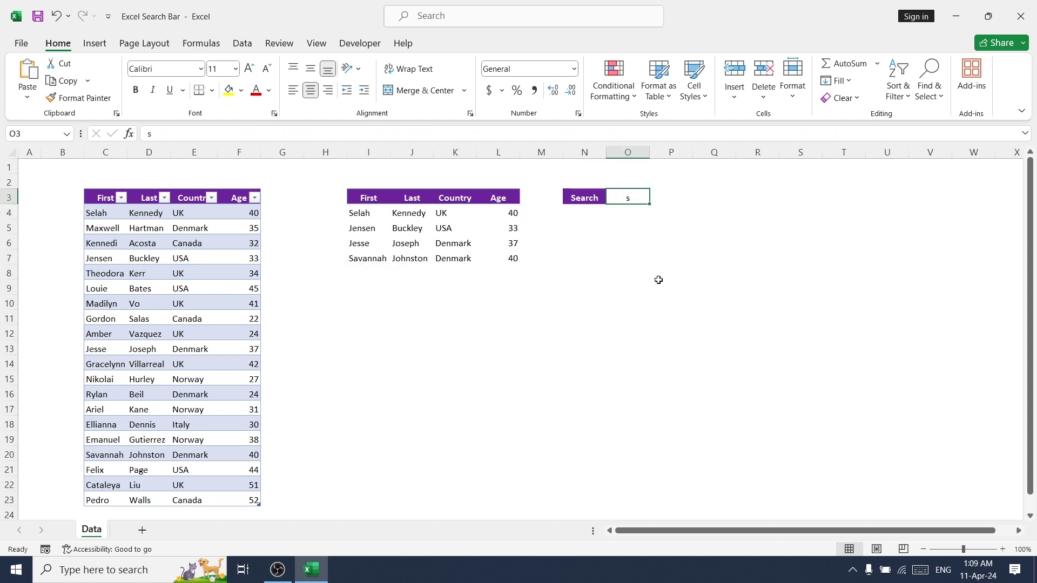
key(Delete)
Highlight spilled results containing the O3 text with Green Fill with Dark Green Text
click(351, 225)
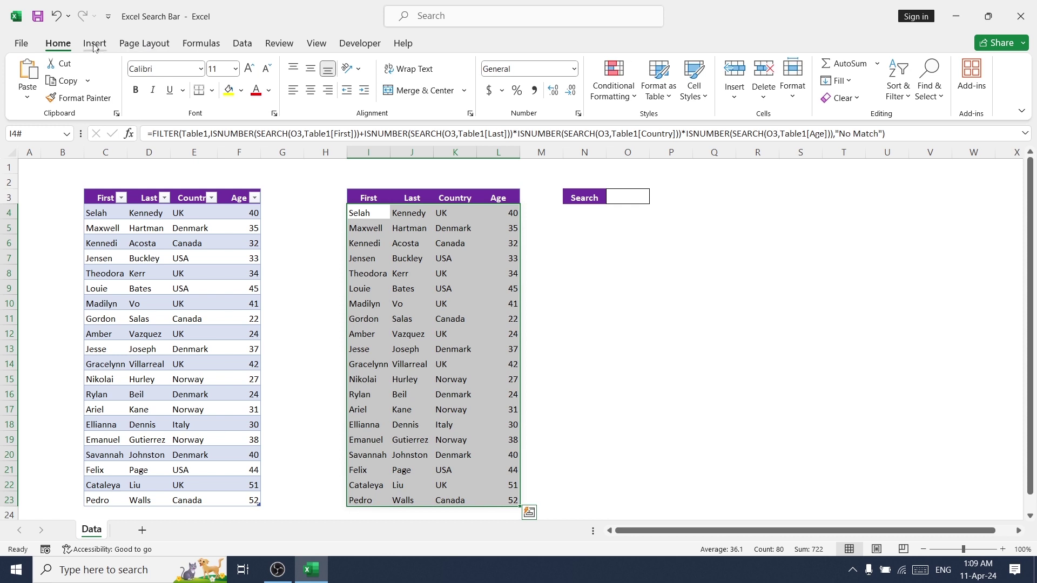
click(612, 96)
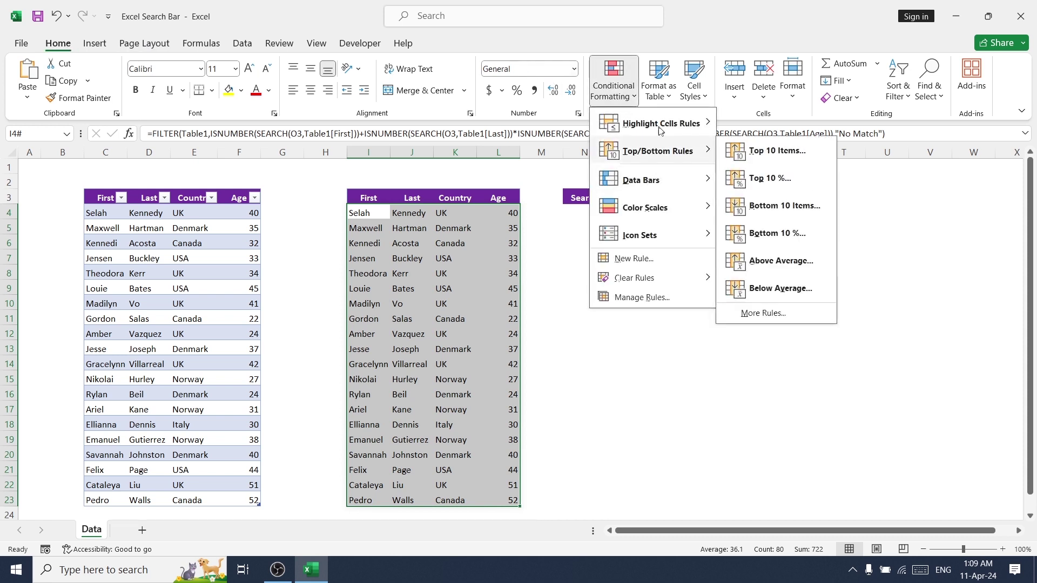
mouse_move(668, 126)
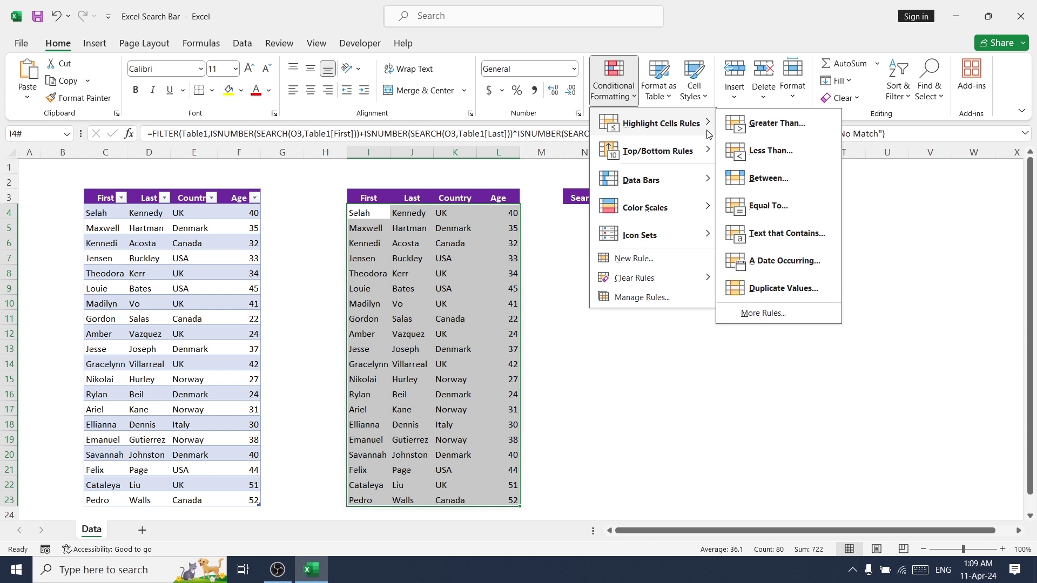
click(802, 243)
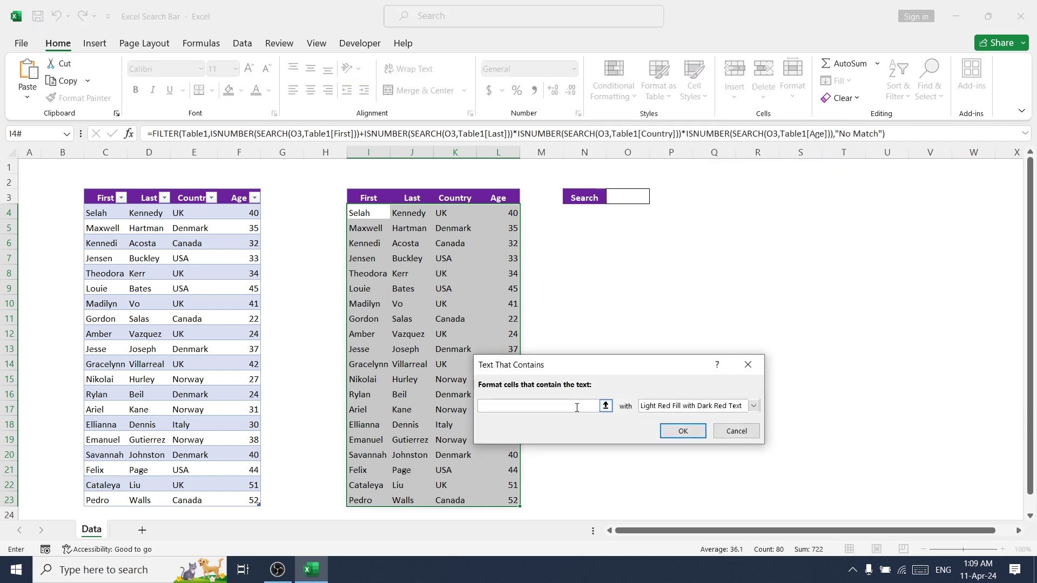
click(620, 202)
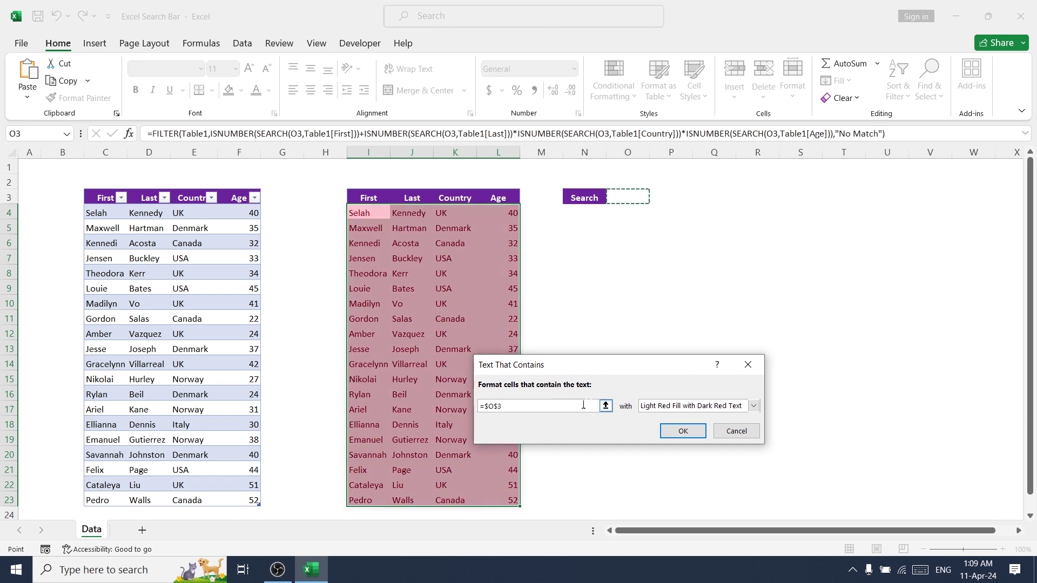
drag(594, 358, 515, 278)
click(672, 326)
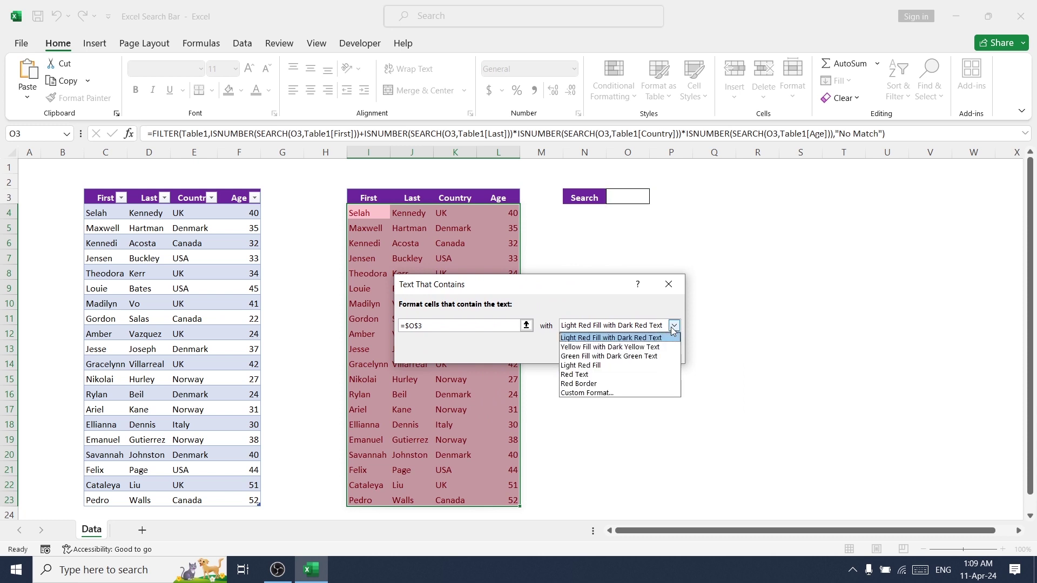
click(648, 357)
click(608, 350)
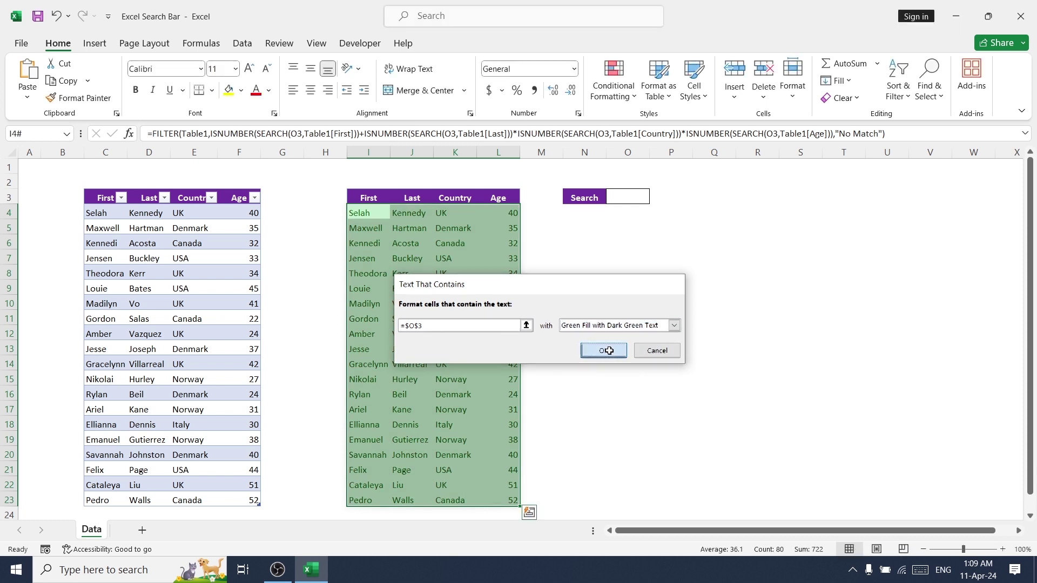
Enter 'se', then 's', then 'sel' in search cell O3, leaving one green-highlighted matching name
click(627, 198)
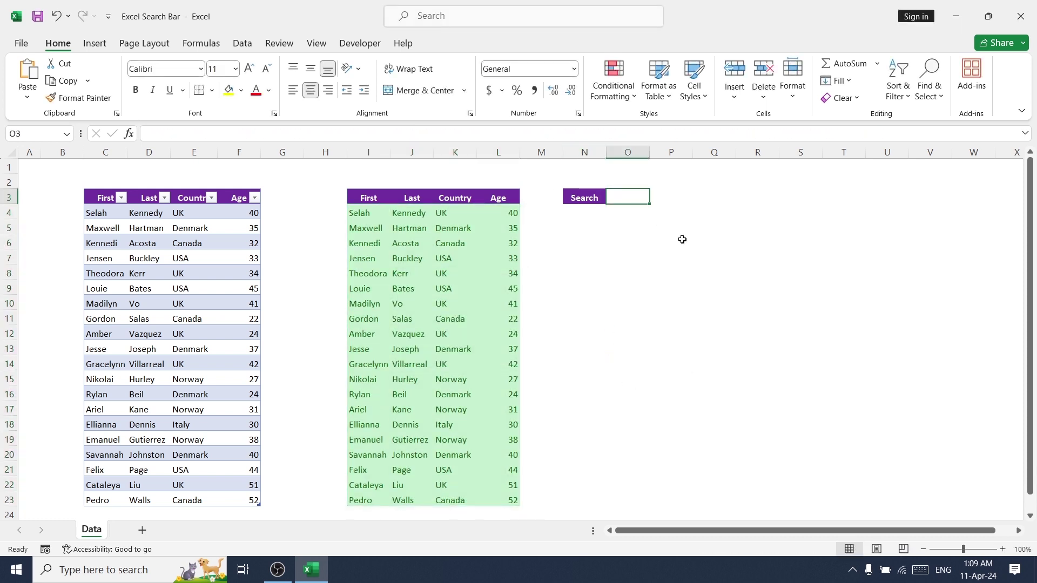
text(se)
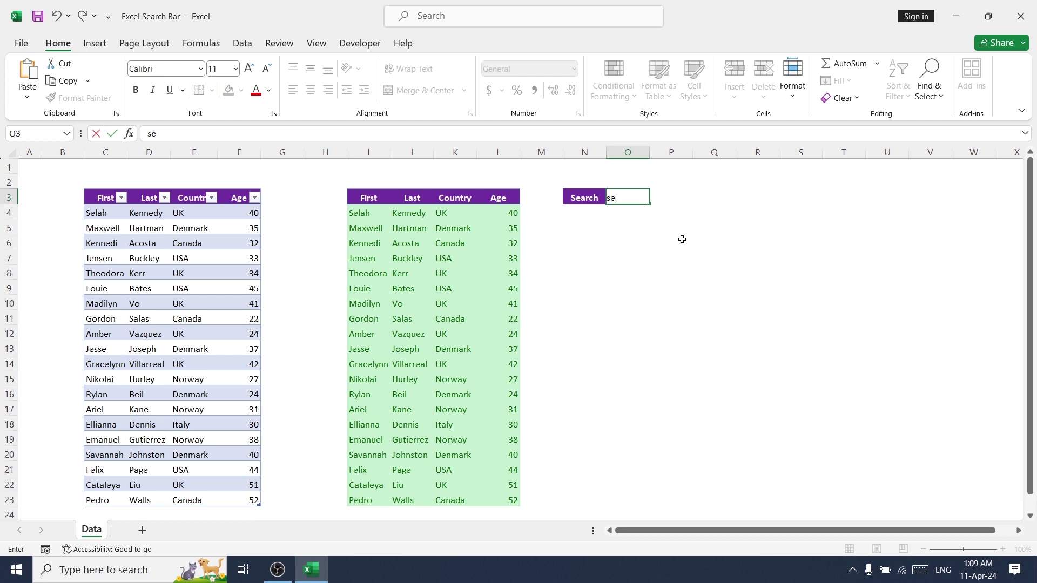
key(ctrl+Return)
key(BackSpace)
text(s)
key(ctrl+Return)
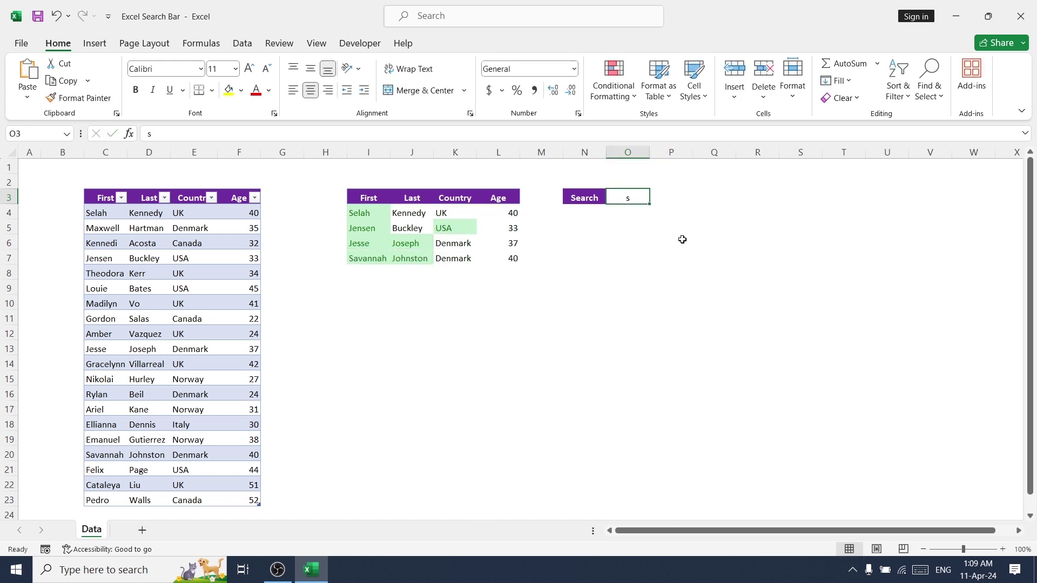
text(sel)
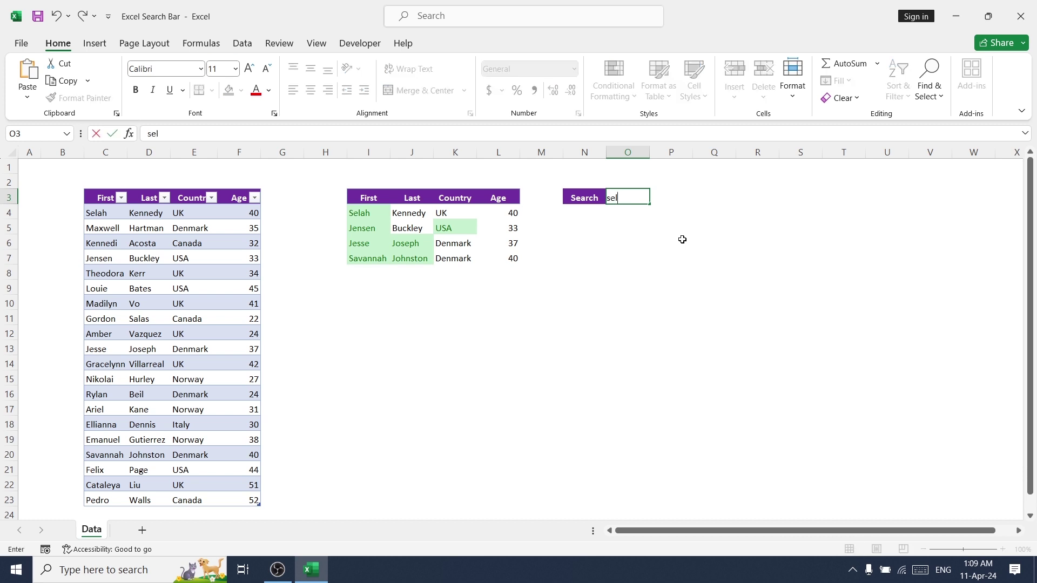
key(ctrl+Return)
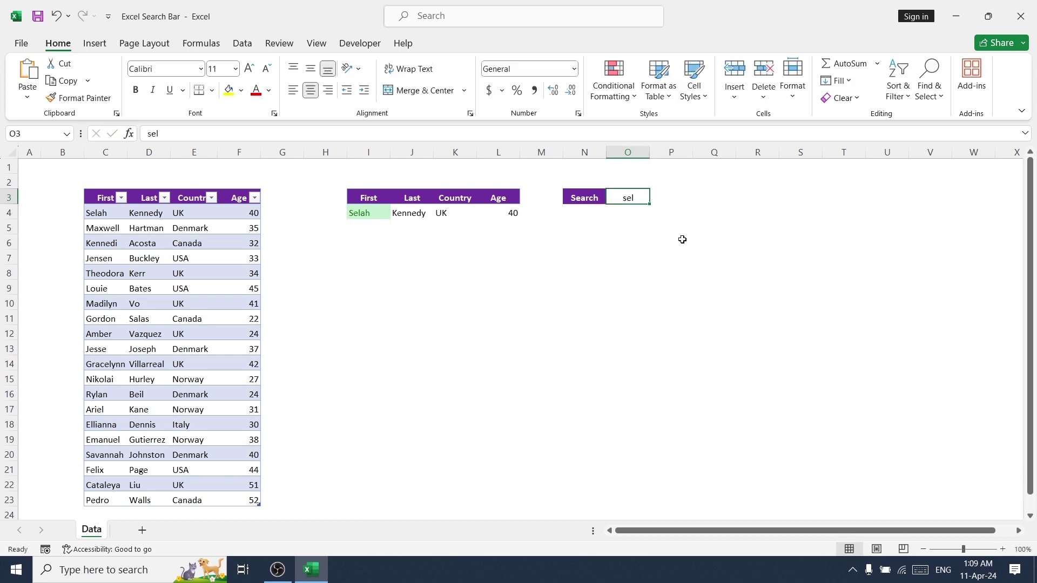
key(ctrl+Home)
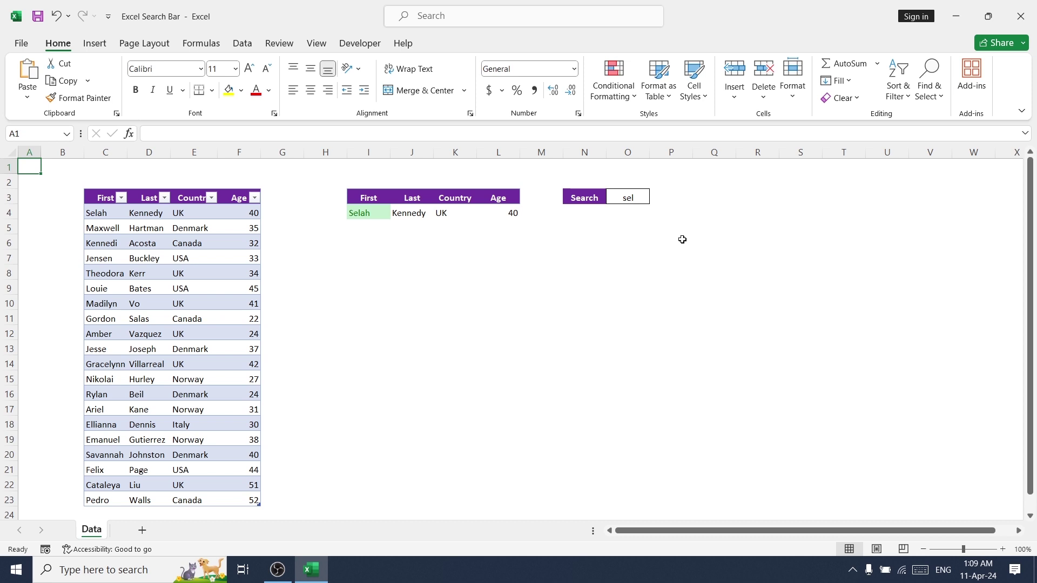